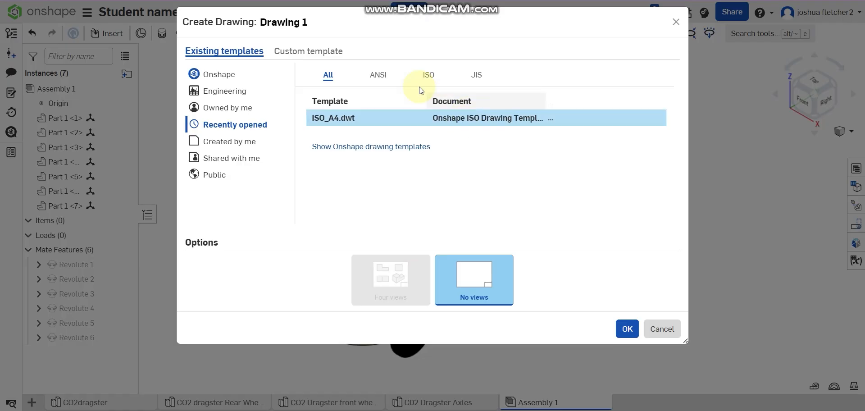
Step: Set up a custom drawing template with the ISO standard and third-angle projection
click(326, 54)
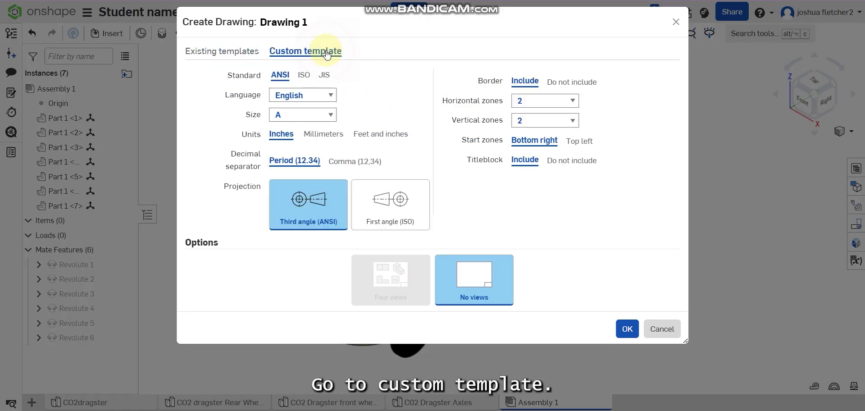
click(305, 75)
click(300, 207)
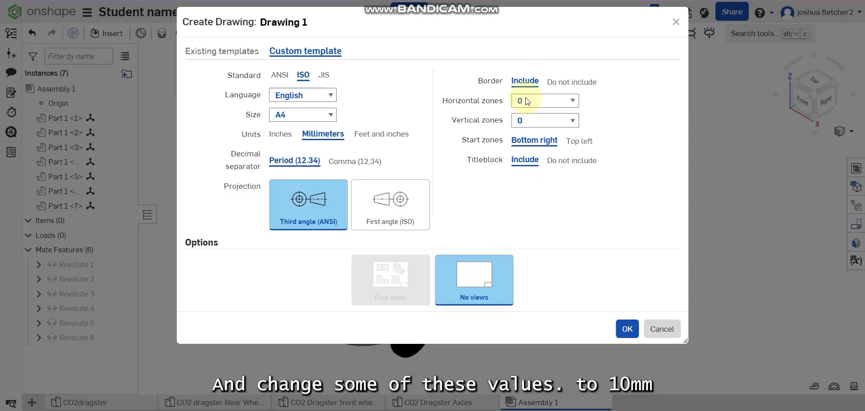
Step: Set the border's horizontal and vertical zones to 10 and create the drawing
click(567, 107)
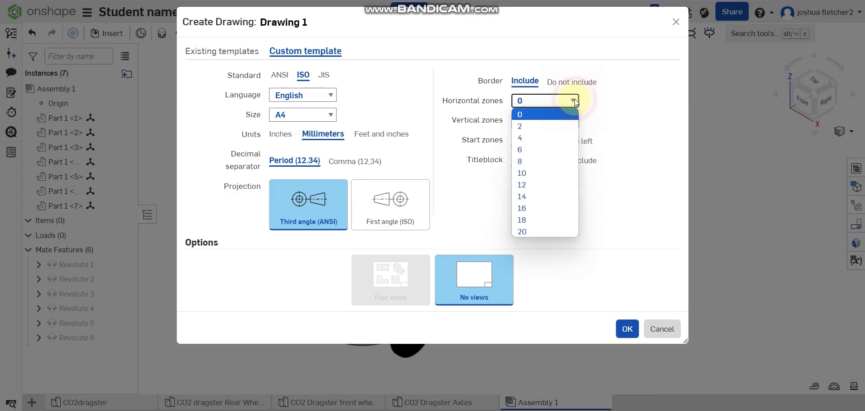
click(547, 172)
click(563, 123)
click(540, 192)
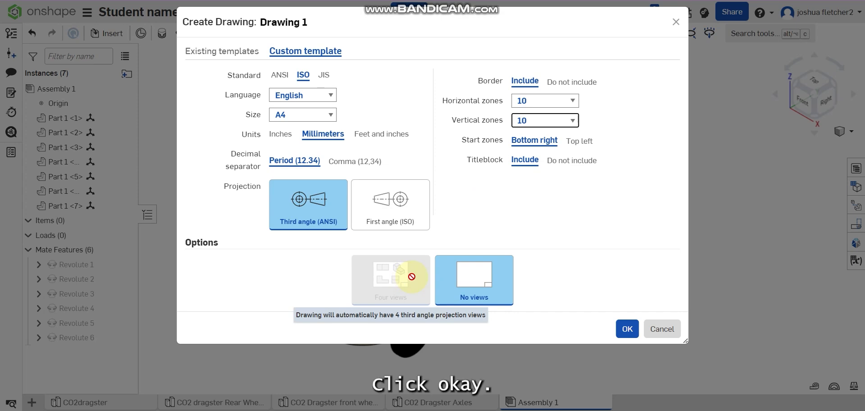
click(628, 330)
click(405, 195)
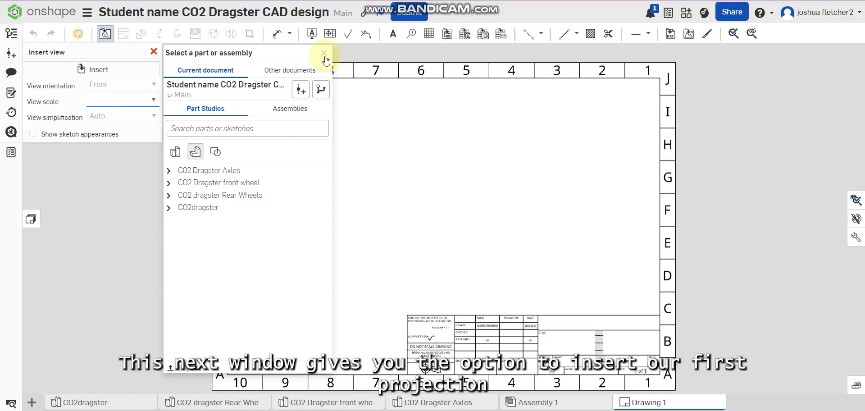
Step: Set the inserted view's scale to 1:4 and choose Assembly 1 as the source for the front view
click(150, 104)
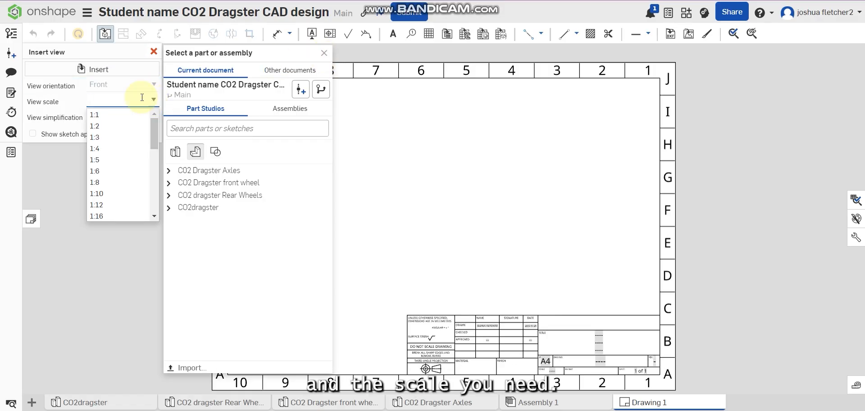
click(106, 148)
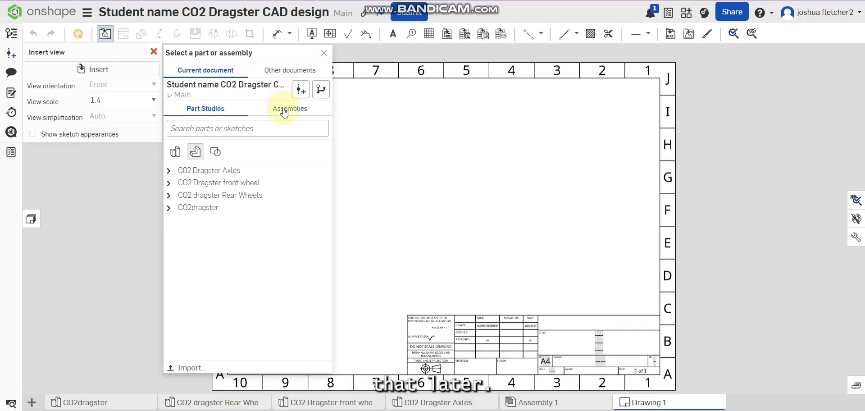
click(284, 110)
click(236, 155)
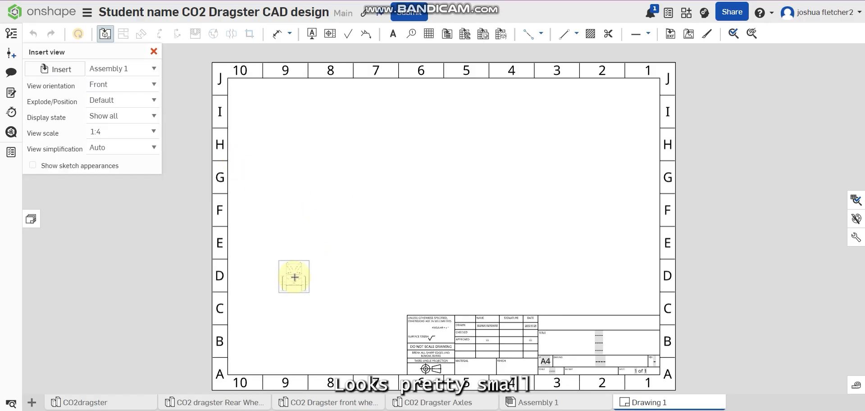
Step: Try view scales of 1:3 and 1:2 for the front view
click(155, 131)
scroll(131, 157, up, 2)
click(126, 176)
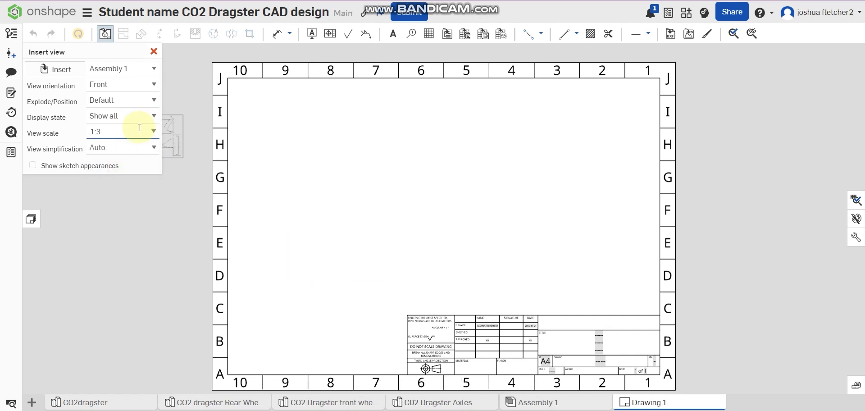
click(153, 135)
scroll(128, 155, up, 1)
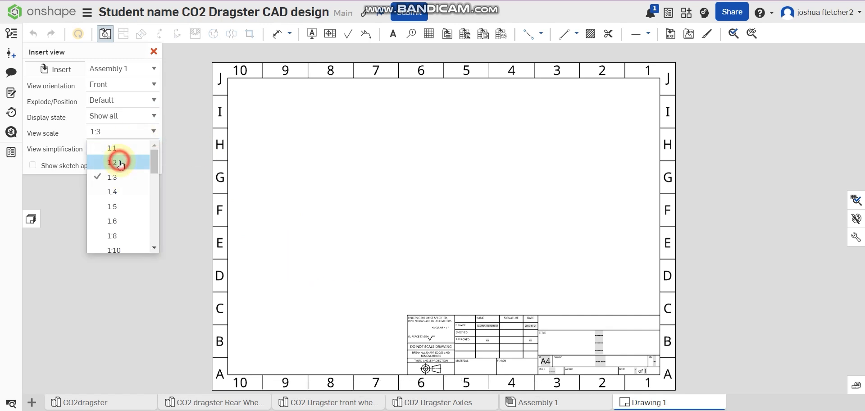
click(120, 162)
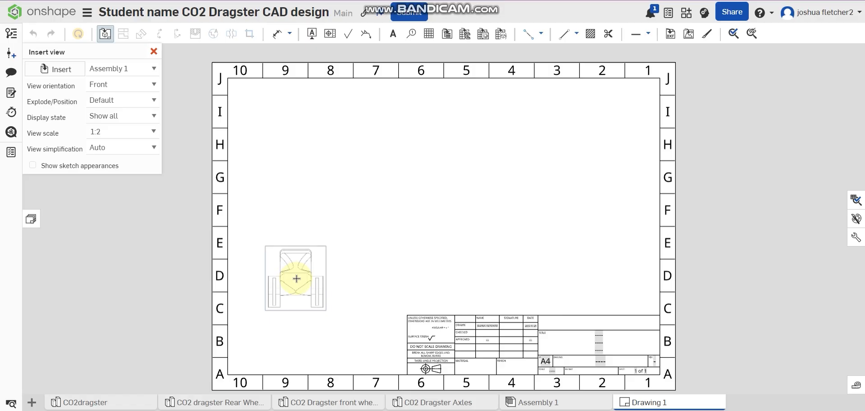
Step: Set the view scale to 1:3 and place the front view in the lower-left area of the sheet
click(129, 130)
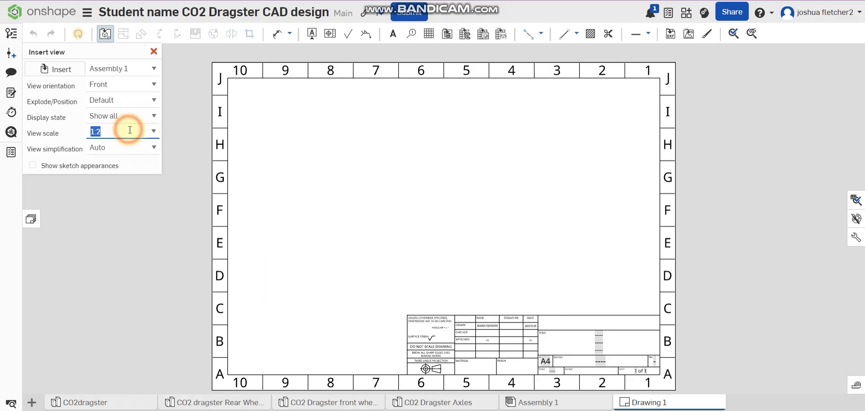
click(154, 134)
click(116, 160)
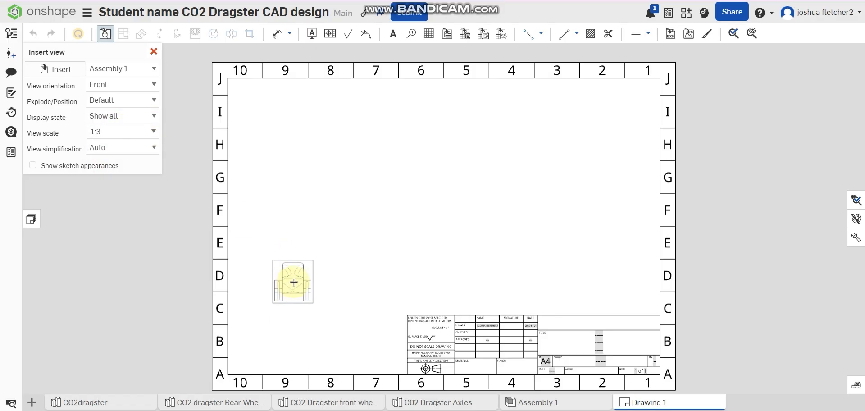
click(293, 281)
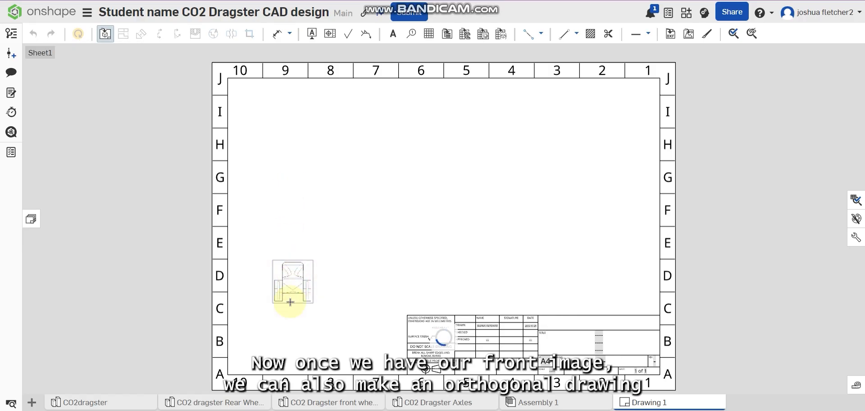
Step: Project the top view from the front view and place it directly above
scroll(295, 299, up, 5)
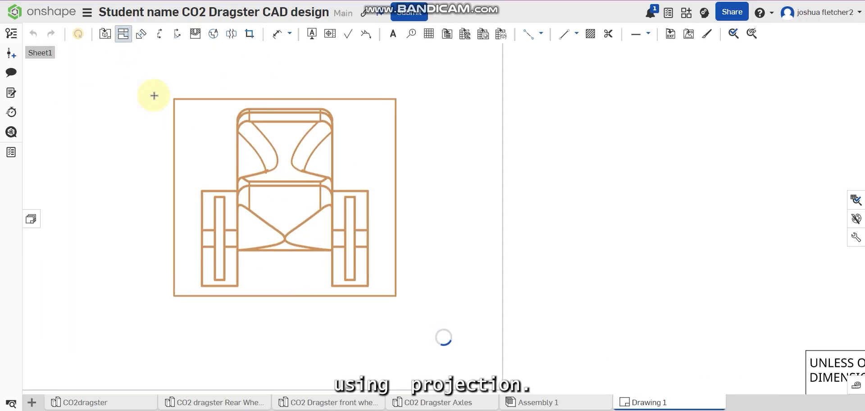
scroll(227, 115, down, 5)
middle_drag(236, 112, 255, 195)
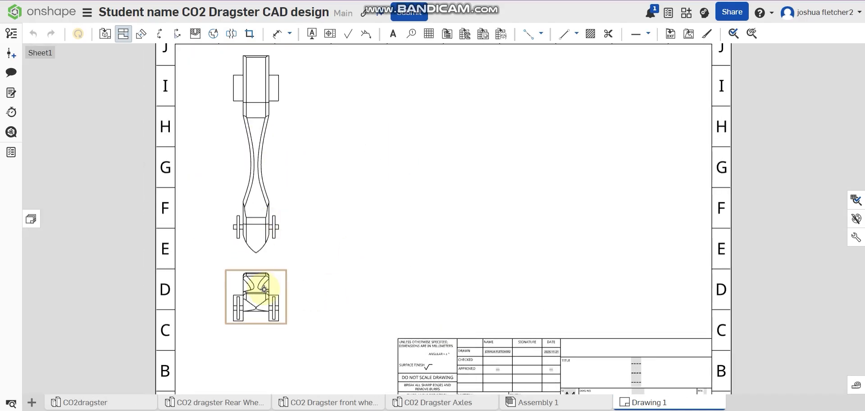
Step: Project a side view to the right of the front view and an isometric view in the sheet's upper-right area
click(140, 34)
click(120, 40)
click(249, 298)
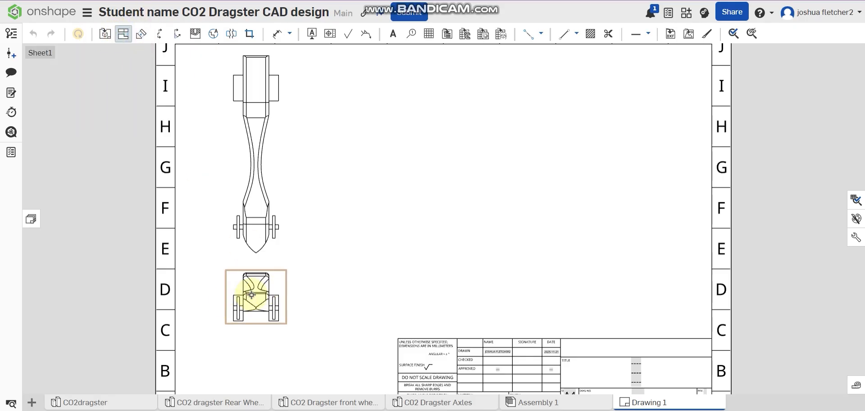
click(412, 319)
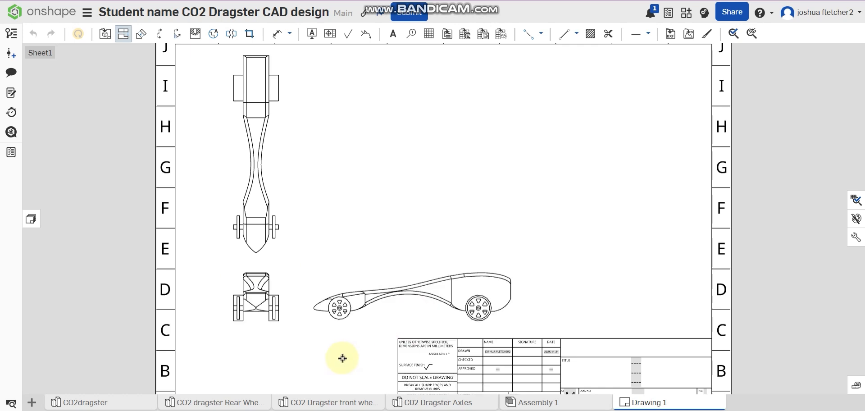
click(264, 313)
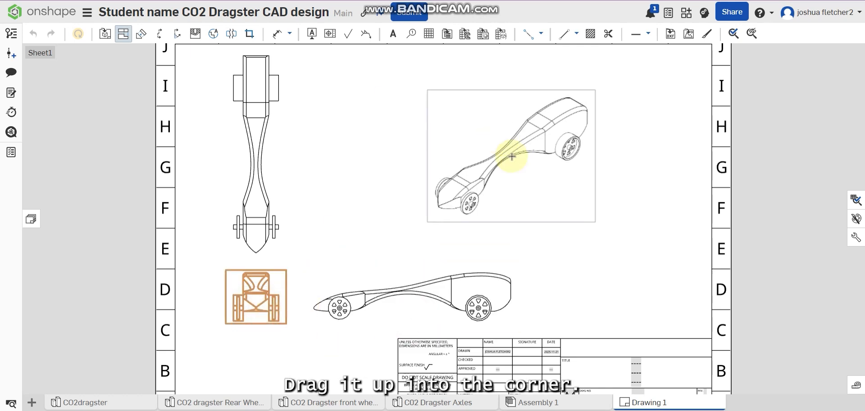
click(521, 144)
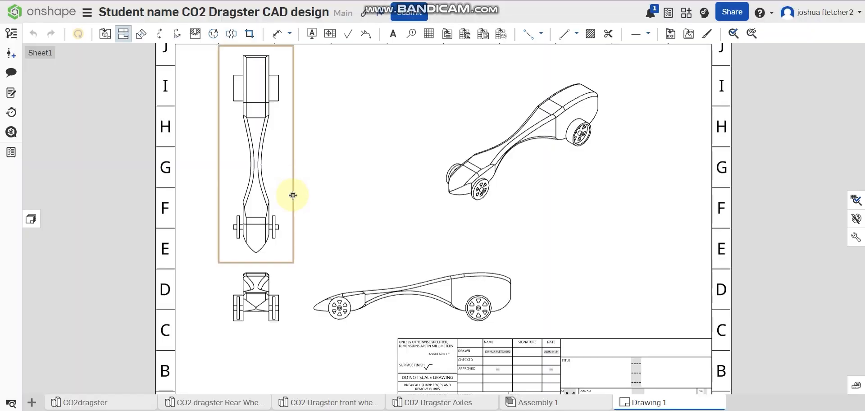
Step: Examine the wheels, axles and body edges in the front, side and top views to see how the views line up
scroll(352, 287, up, 5)
scroll(353, 287, up, 3)
middle_drag(466, 253, 361, 272)
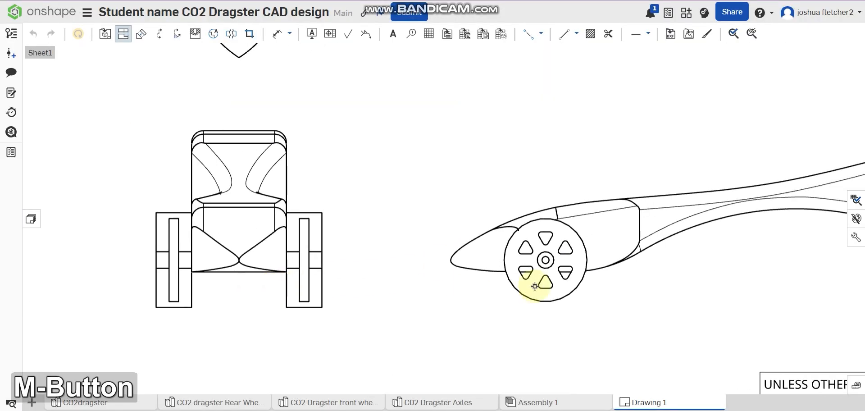
middle_drag(617, 288, 210, 290)
middle_drag(273, 308, 550, 309)
scroll(548, 309, down, 2)
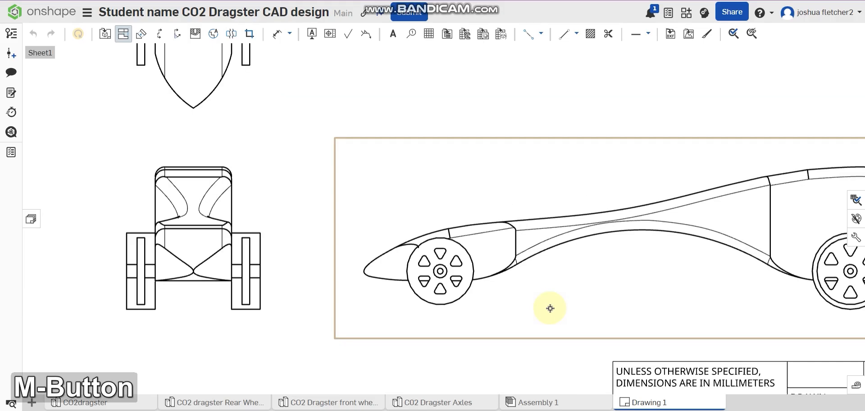
middle_drag(279, 272, 331, 272)
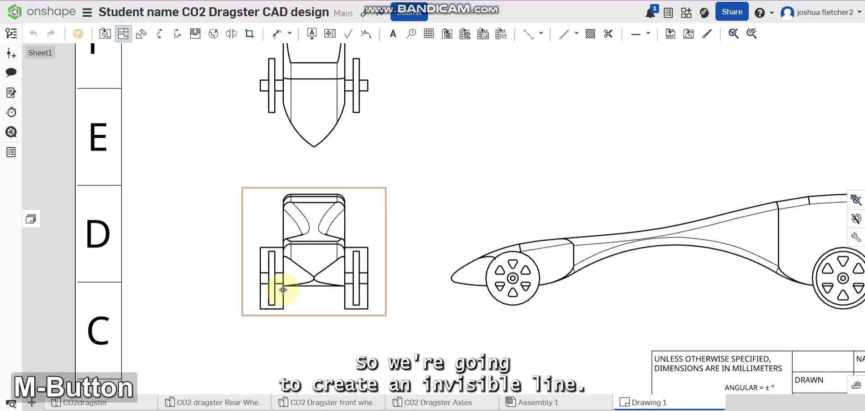
scroll(283, 289, up, 2)
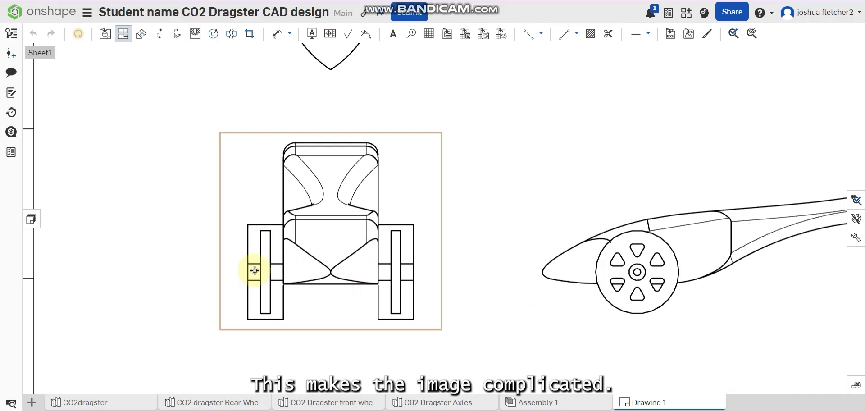
scroll(254, 271, down, 3)
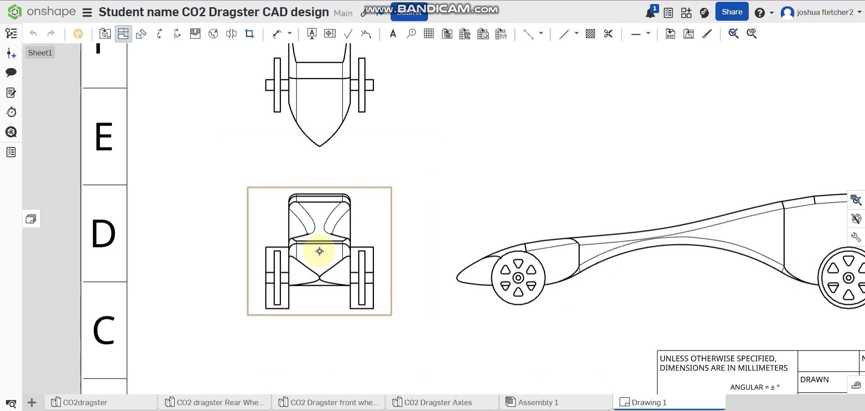
scroll(319, 251, up, 3)
scroll(320, 248, down, 2)
middle_drag(352, 231, 349, 260)
scroll(349, 259, down, 3)
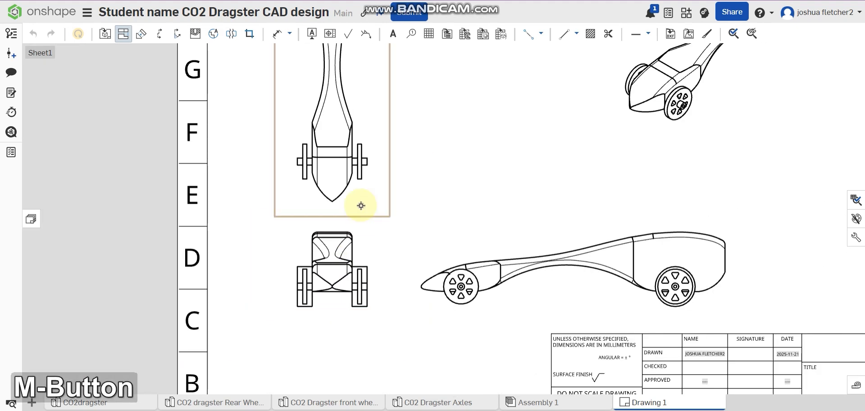
middle_drag(361, 206, 338, 110)
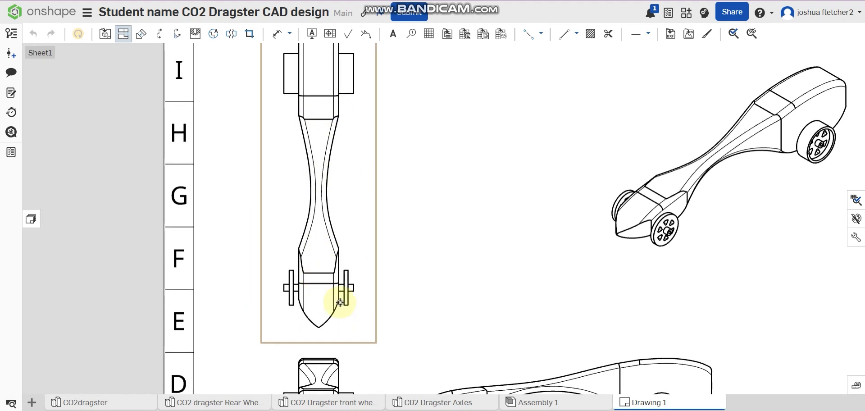
middle_drag(348, 301, 346, 264)
scroll(399, 233, down, 1)
mouse_move(376, 232)
middle_down()
mouse_move(342, 216)
mouse_move(294, 218)
middle_up()
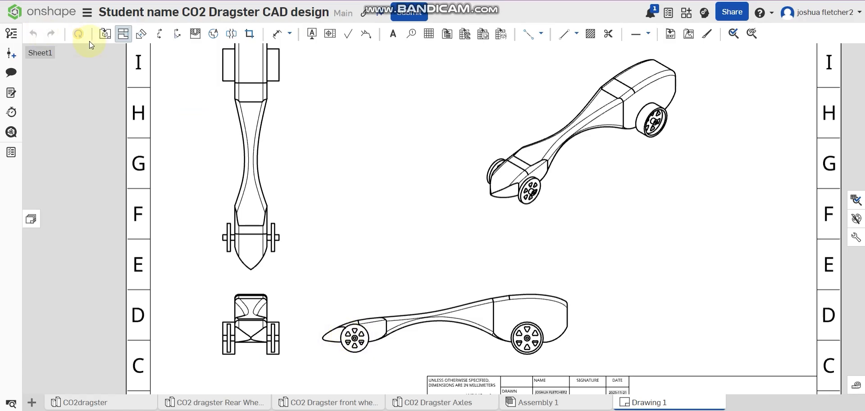
Step: Leave the projected view command and show hidden lines in the side view
key(Escape)
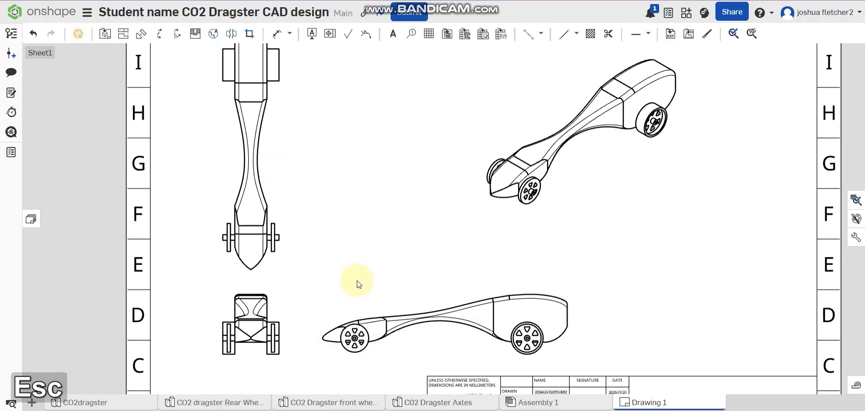
right_click(359, 326)
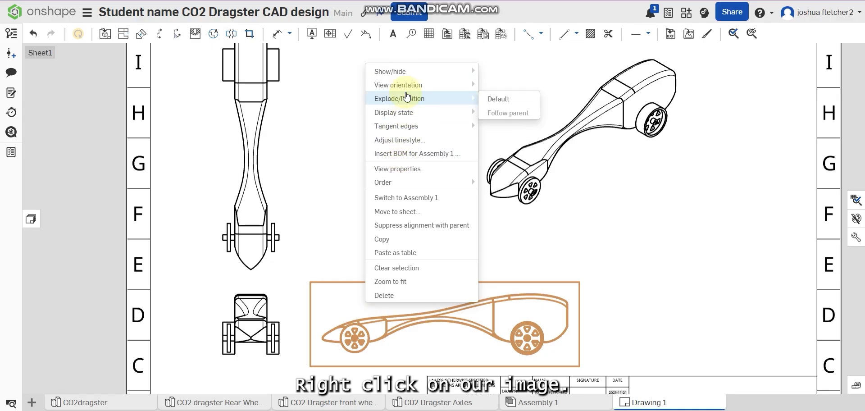
mouse_move(405, 77)
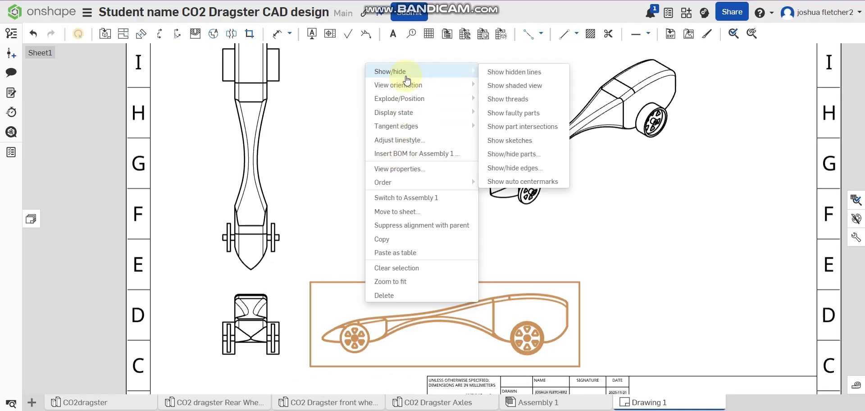
click(513, 73)
Step: Examine the hidden lines behind the side view's front wheel and at the rear of the body, and inspect the top view
scroll(375, 332, up, 5)
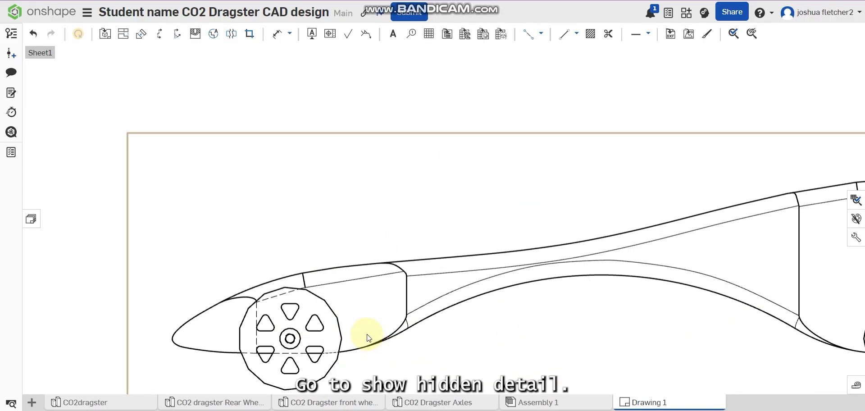
middle_drag(363, 342, 367, 225)
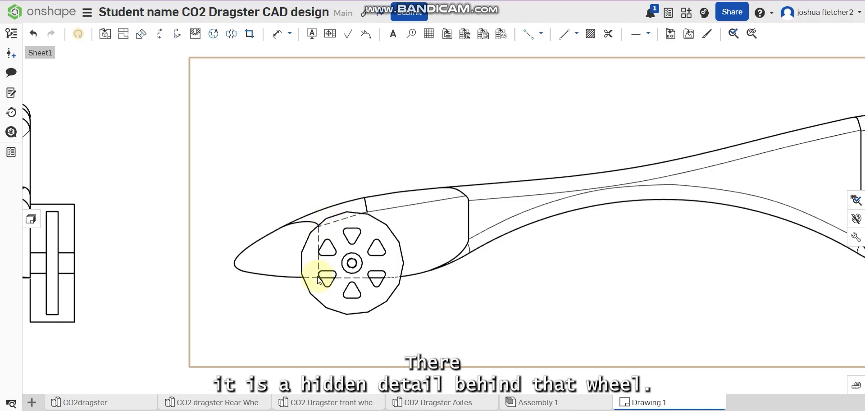
scroll(391, 277, down, 3)
middle_drag(586, 276, 303, 274)
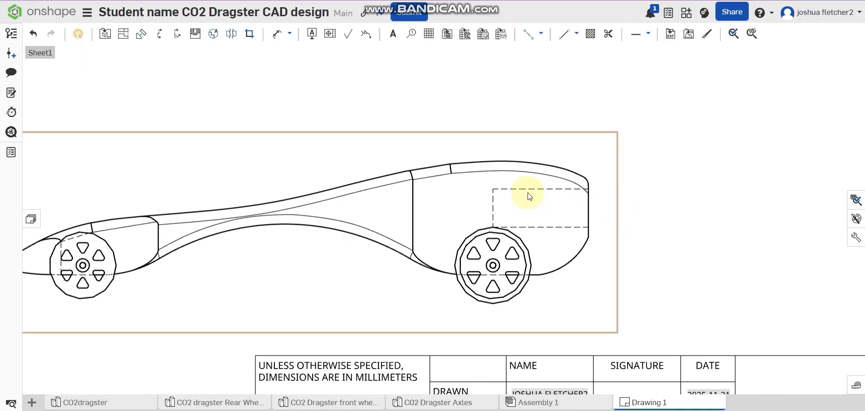
scroll(405, 234, down, 3)
middle_drag(276, 190, 490, 351)
scroll(444, 292, up, 1)
middle_drag(444, 292, 471, 366)
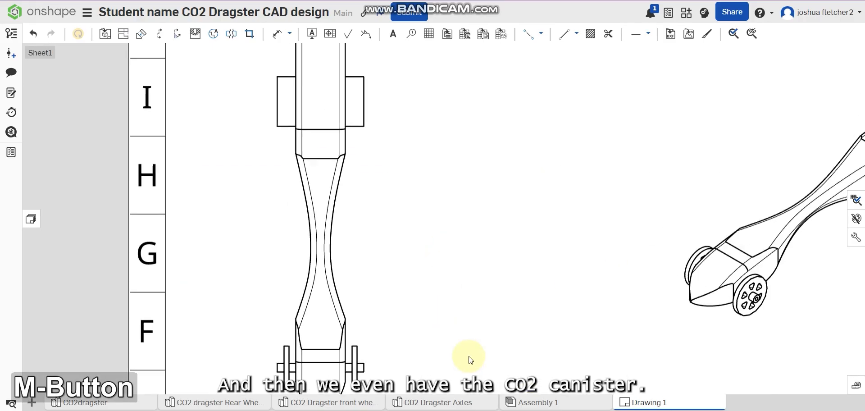
Step: Show the hidden lines in the top view of the dragster
scroll(441, 312, down, 2)
right_click(356, 191)
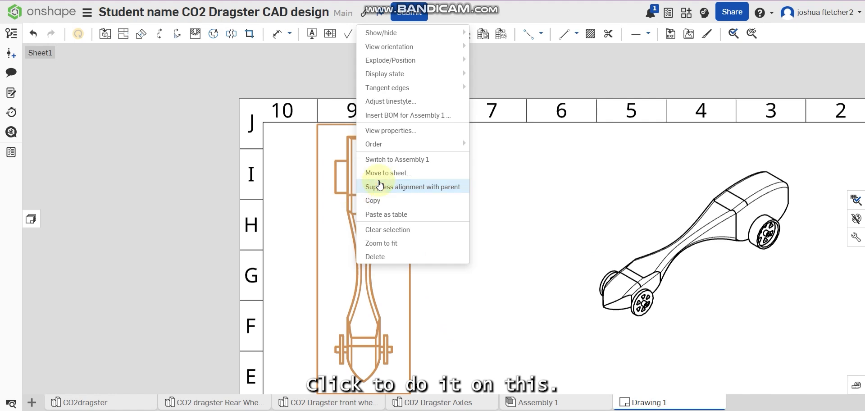
mouse_move(394, 56)
mouse_move(424, 32)
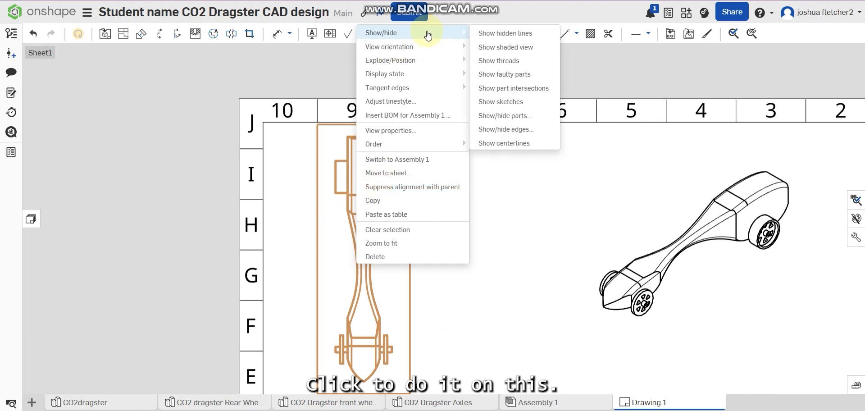
click(501, 34)
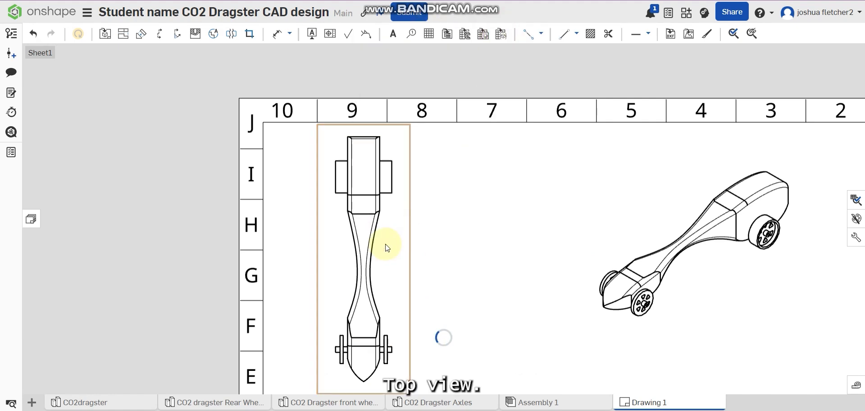
Step: Inspect the dashed edges around the wheels and body in the top view and hide that view's hidden lines
scroll(383, 243, up, 3)
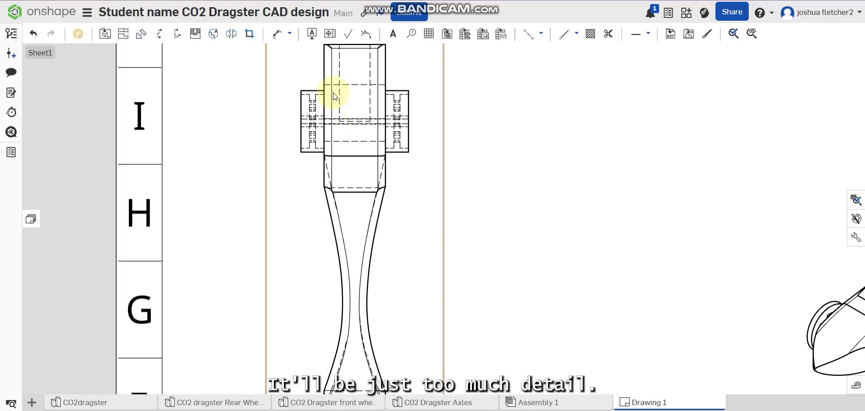
scroll(320, 129, up, 3)
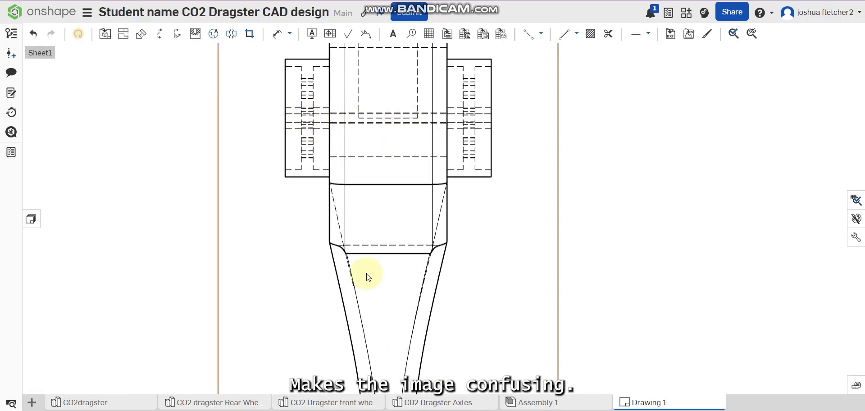
scroll(368, 277, down, 3)
mouse_move(357, 280)
middle_down()
mouse_move(380, 170)
mouse_move(390, 285)
middle_up()
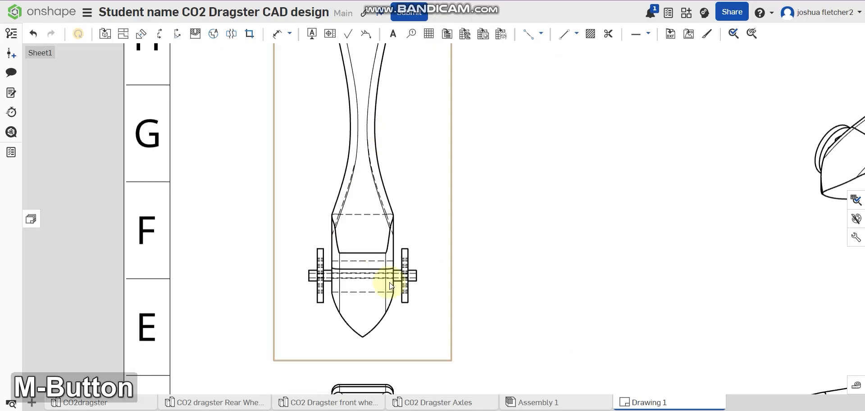
scroll(379, 248, down, 2)
middle_drag(379, 211, 382, 240)
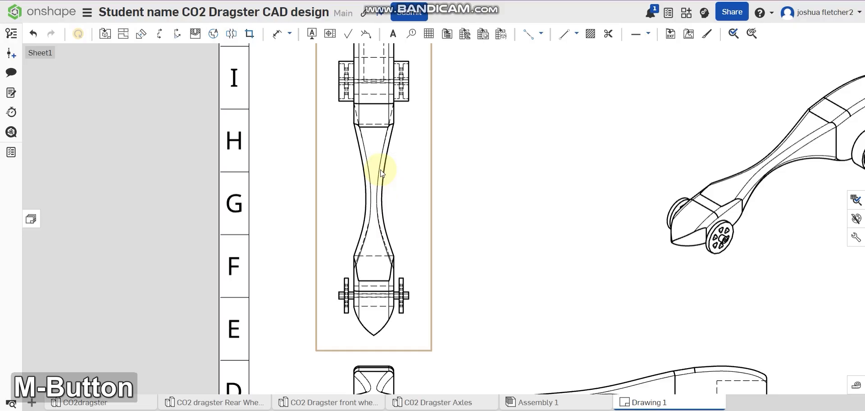
right_click(361, 288)
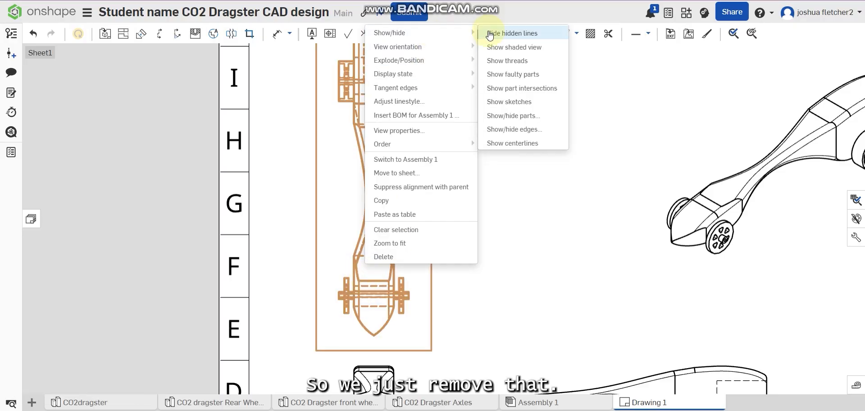
click(490, 34)
Step: Show the hidden lines in the front view below the top view
middle_drag(354, 370, 333, 217)
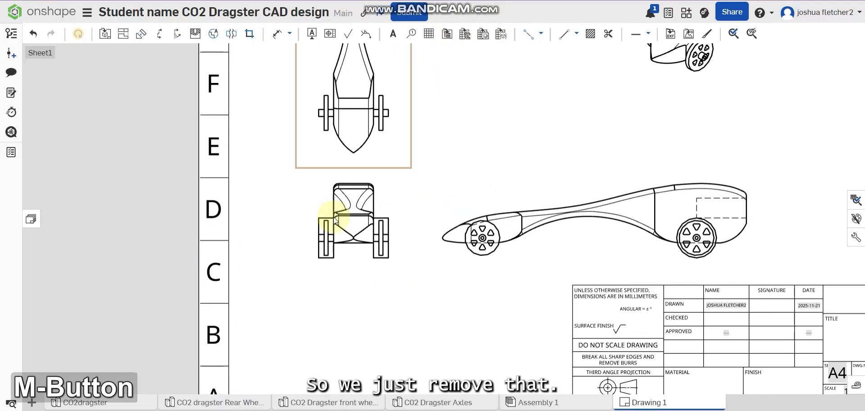
scroll(333, 217, up, 2)
right_click(380, 207)
mouse_move(462, 36)
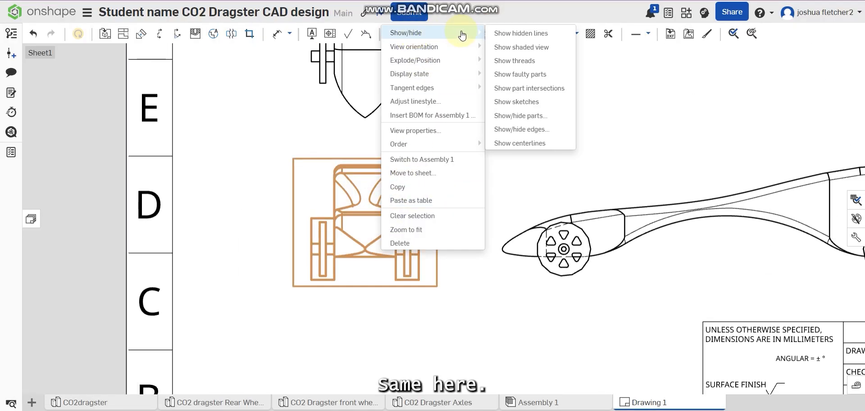
click(504, 33)
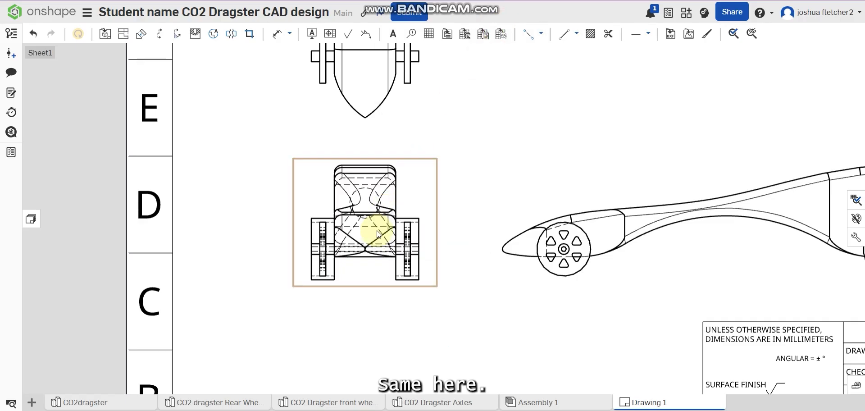
Step: Hide the hidden lines in the front view
scroll(377, 230, up, 2)
right_click(359, 212)
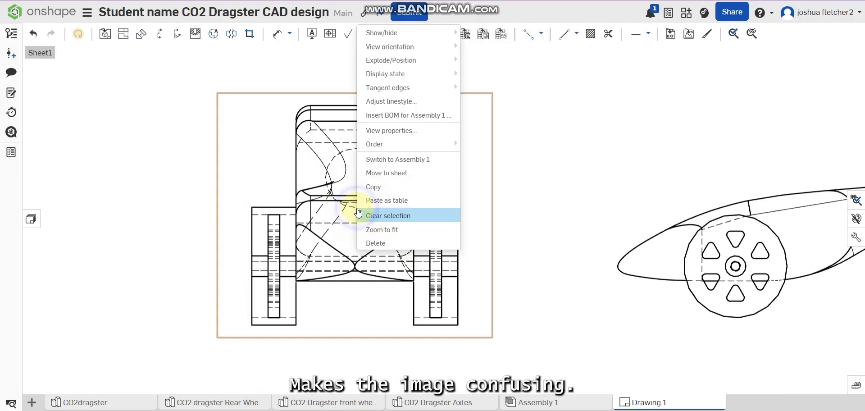
mouse_move(451, 32)
click(479, 33)
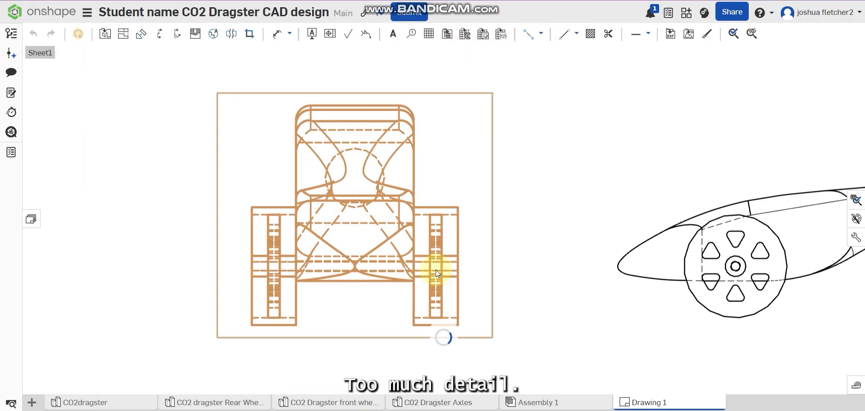
Step: Examine the side view's hidden lines and the layout of all four views on the sheet
scroll(514, 276, down, 3)
middle_drag(521, 277, 418, 264)
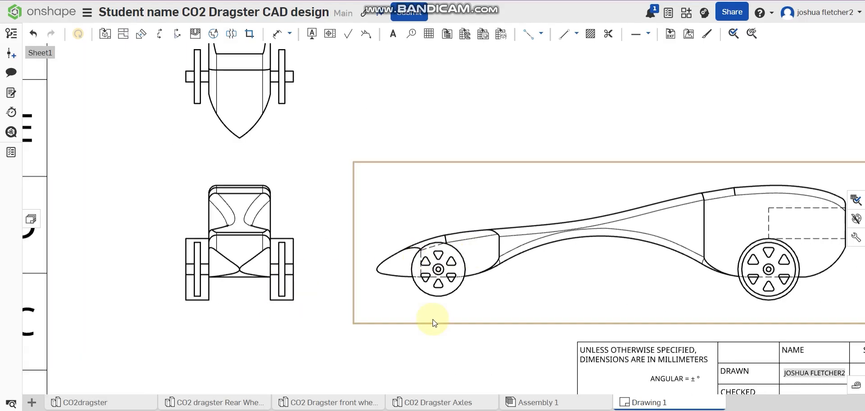
scroll(464, 283, down, 2)
middle_drag(470, 279, 366, 320)
scroll(366, 285, down, 2)
mouse_move(354, 189)
middle_down()
mouse_move(380, 207)
mouse_move(471, 162)
mouse_move(504, 239)
middle_up()
scroll(491, 230, down, 2)
middle_drag(511, 78, 442, 71)
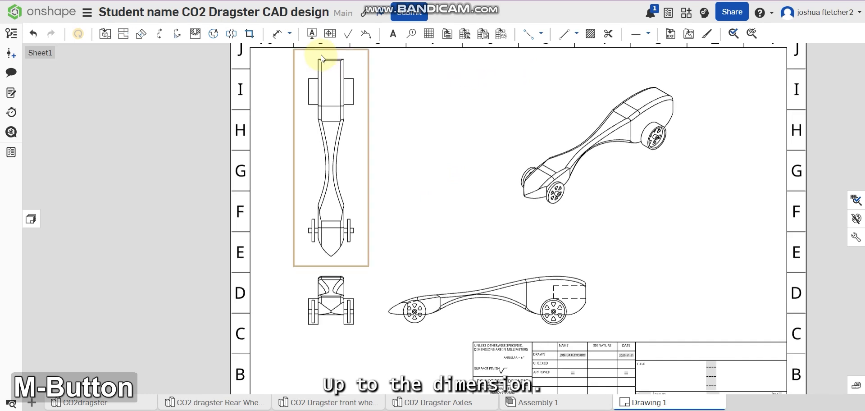
Step: Dimension the car's overall length in the top view from nose tip to rear edge, placing it to the view's left
click(277, 35)
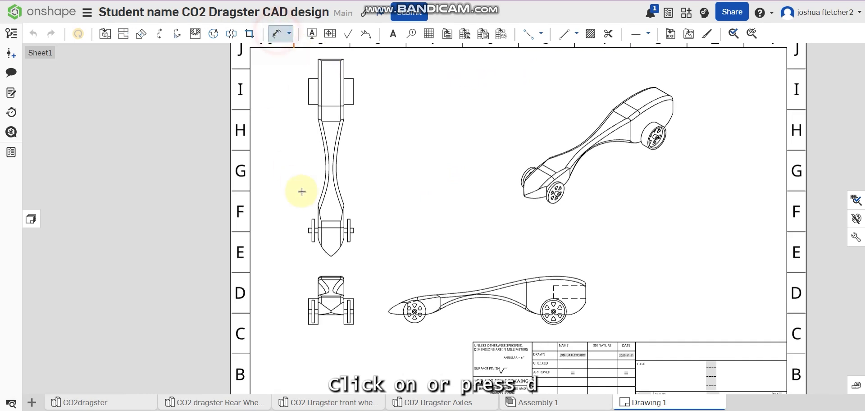
click(331, 255)
click(329, 59)
click(276, 67)
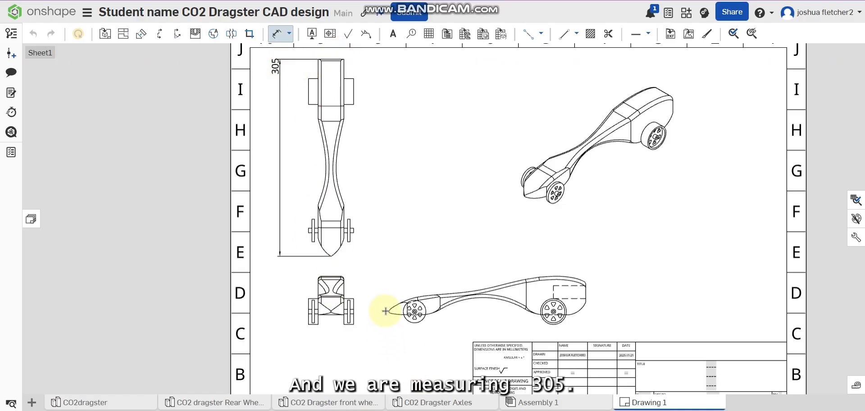
Step: Dimension the overall length in the side view from rear edge to nose tip, placing it below the car
click(586, 298)
click(389, 310)
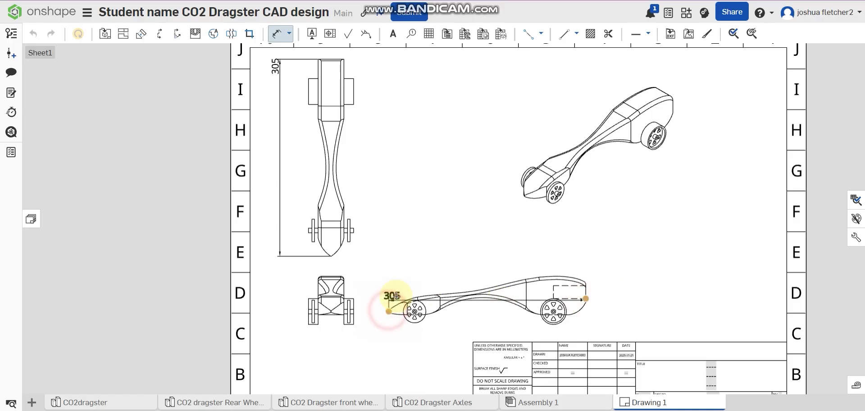
click(403, 334)
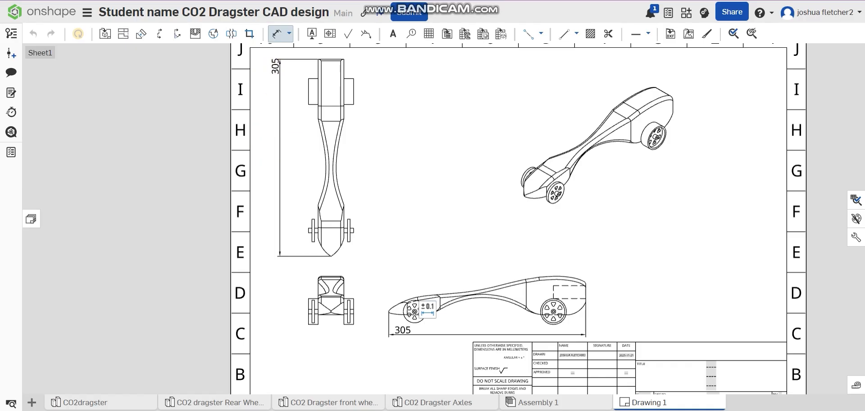
scroll(482, 368, up, 2)
middle_drag(608, 320, 473, 336)
scroll(467, 257, up, 2)
click(455, 321)
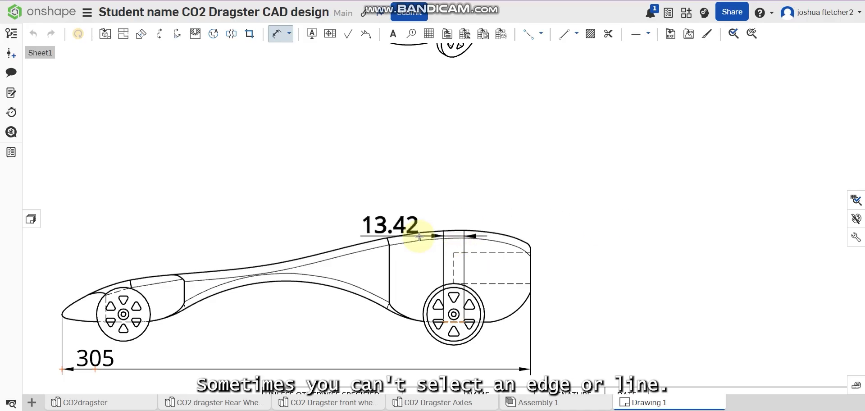
key(Escape)
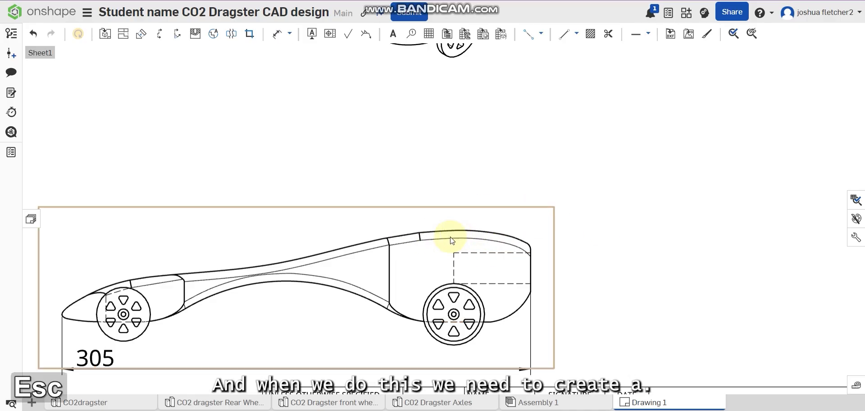
click(277, 36)
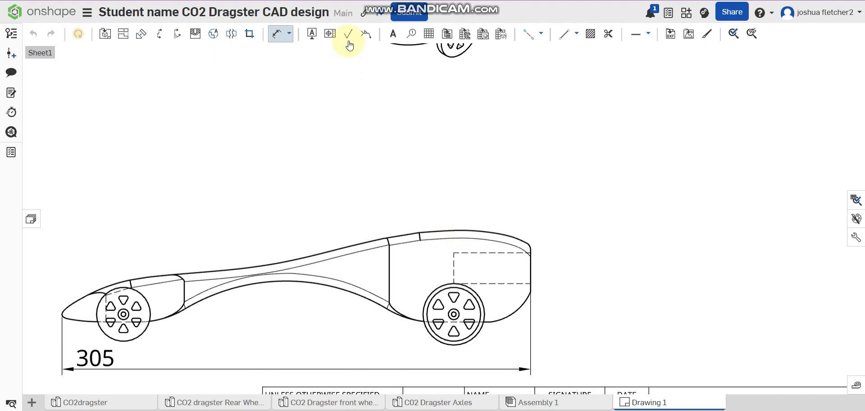
Step: Draw a short horizontal reference line from the highest point of the side view's body toward the rear
click(565, 33)
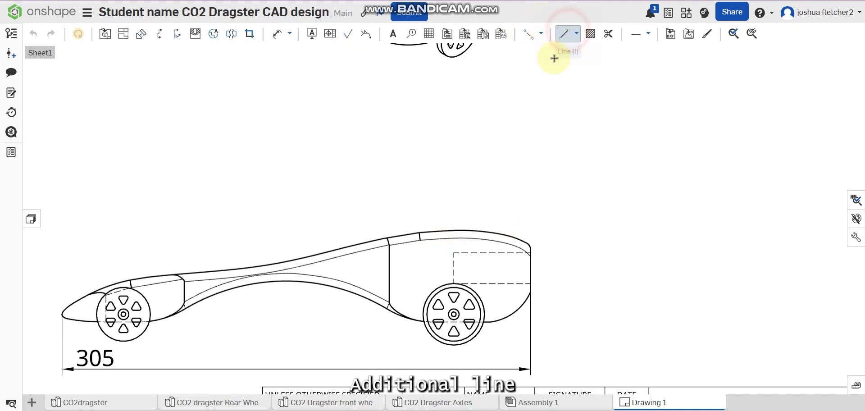
click(447, 230)
click(516, 230)
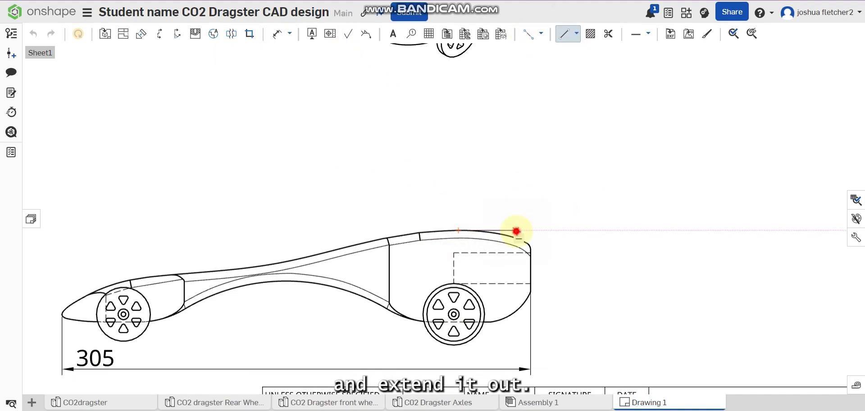
key(Escape)
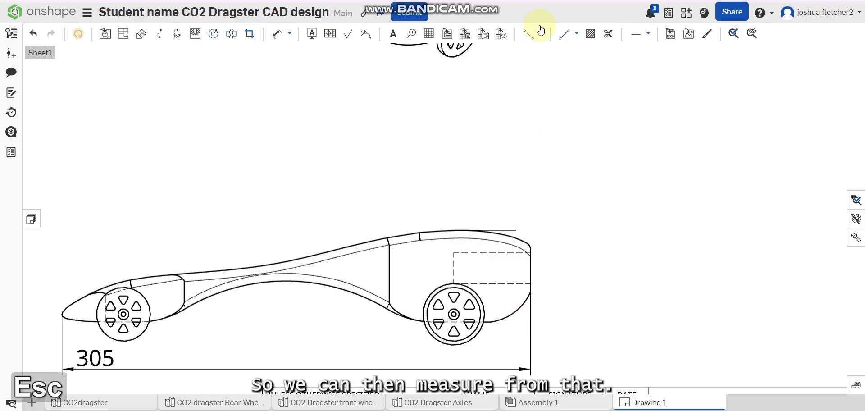
Step: Dimension the body's height in the side view from the reference line's start to the bottom edge, placing it behind the car
click(287, 39)
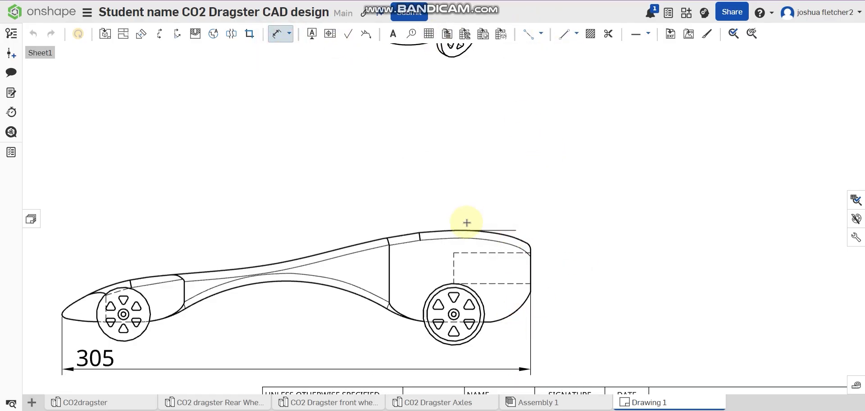
click(457, 230)
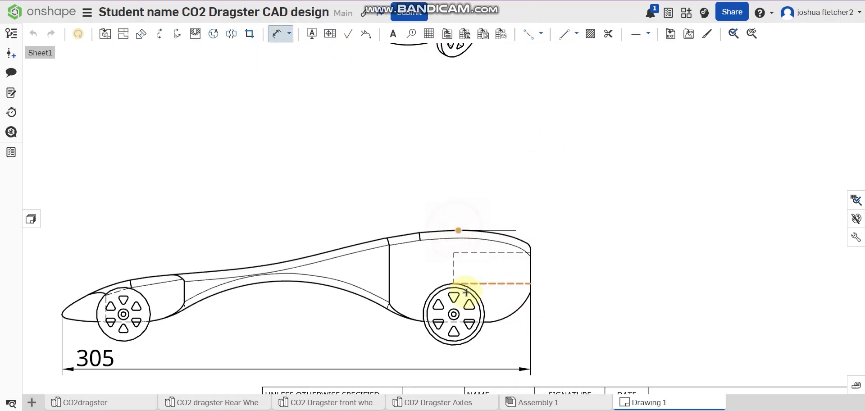
click(460, 321)
click(611, 318)
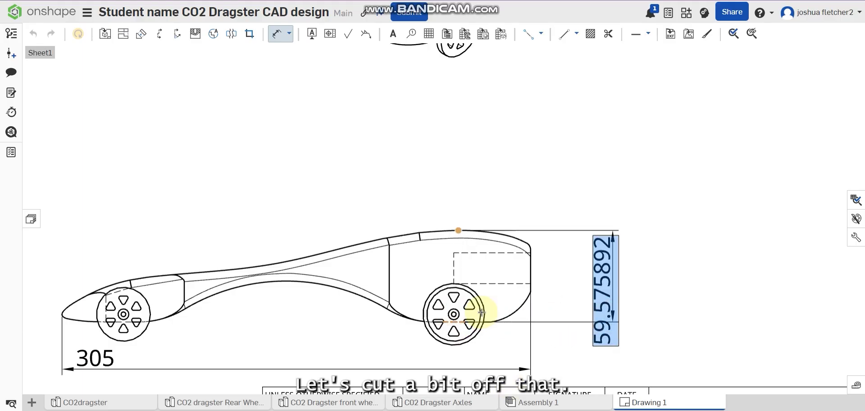
key(Return)
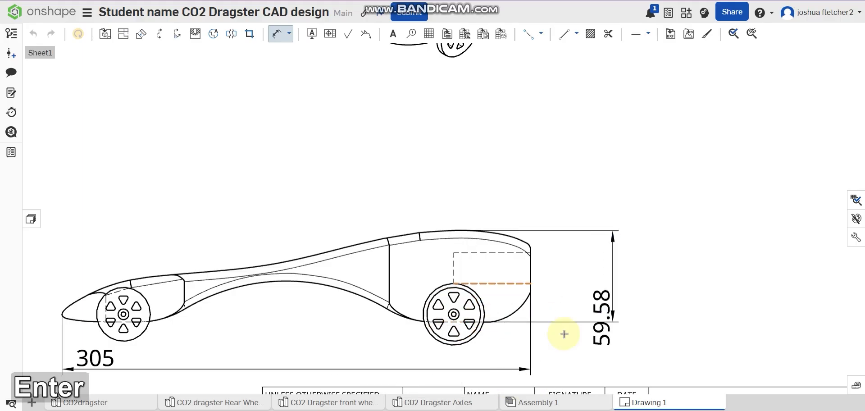
Step: Dimension the radius of the body's underside arch in the side view, placing it below the arch
middle_drag(382, 238, 486, 238)
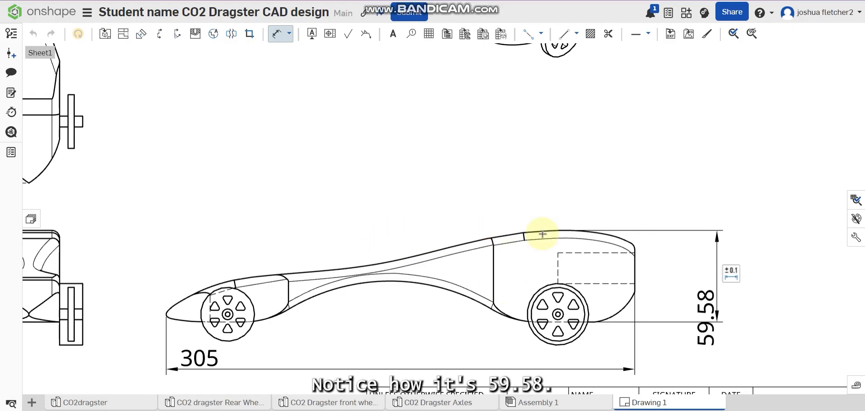
middle_drag(419, 216, 499, 204)
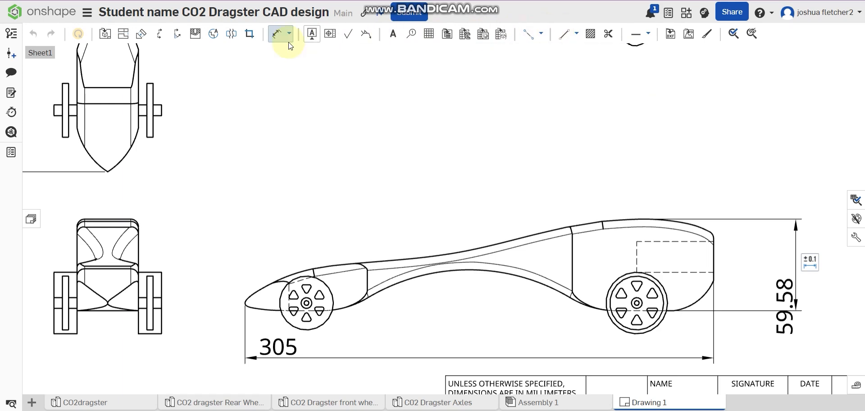
click(275, 41)
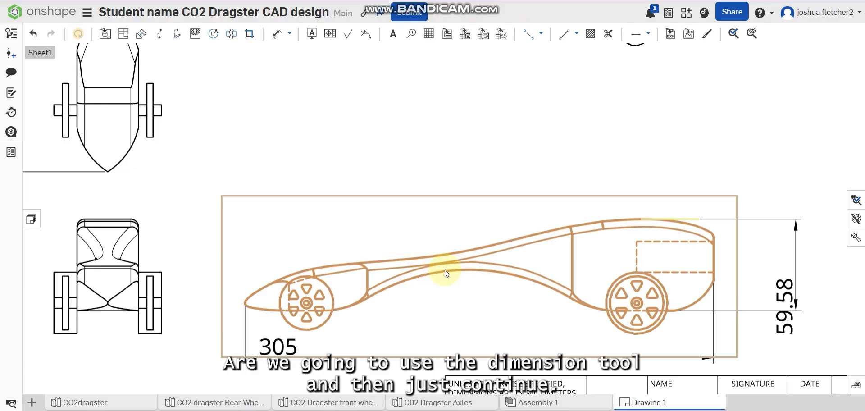
click(277, 34)
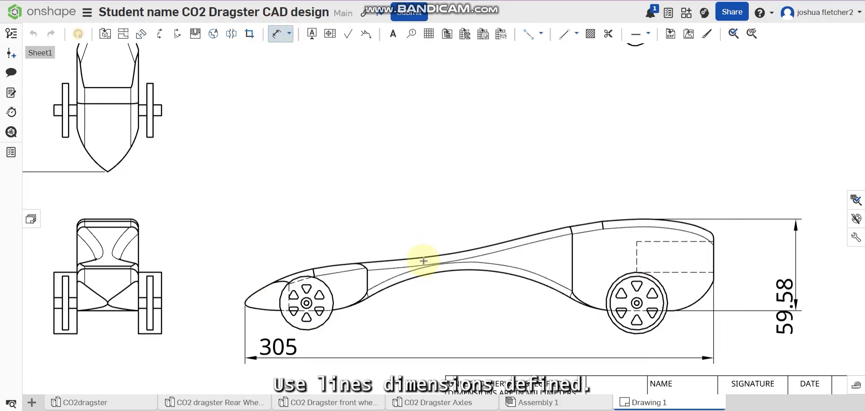
click(438, 276)
scroll(464, 270, down, 4)
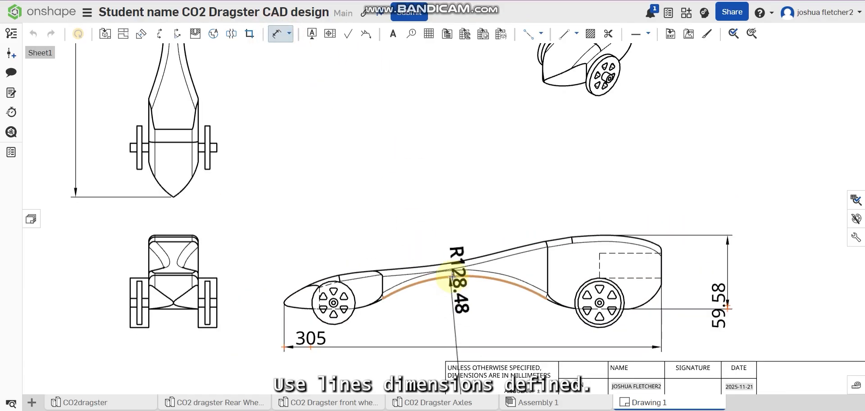
middle_drag(465, 272, 474, 236)
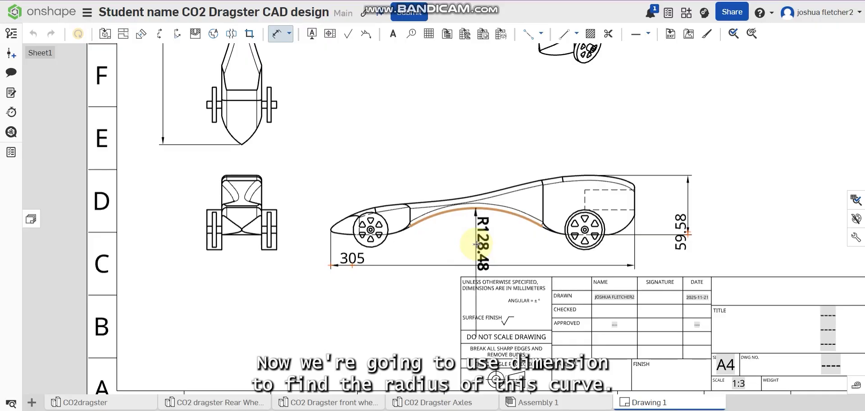
click(475, 244)
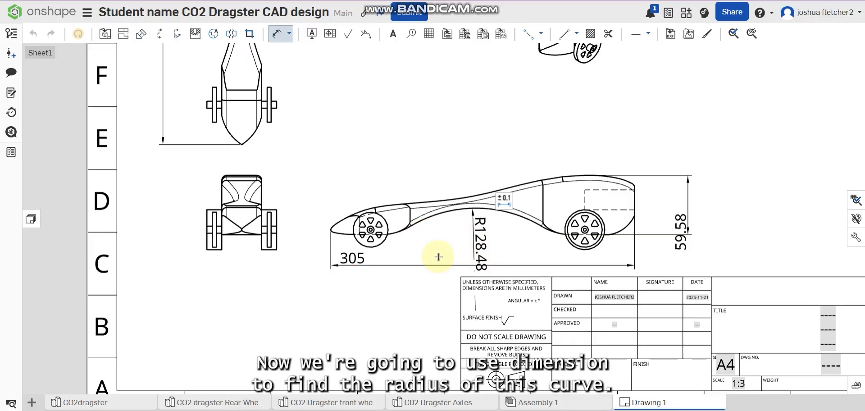
Step: Draw a horizontal centreline along the body's bottom edge from beneath the front wheel's centre to beneath the rear wheel's centre
scroll(469, 263, up, 3)
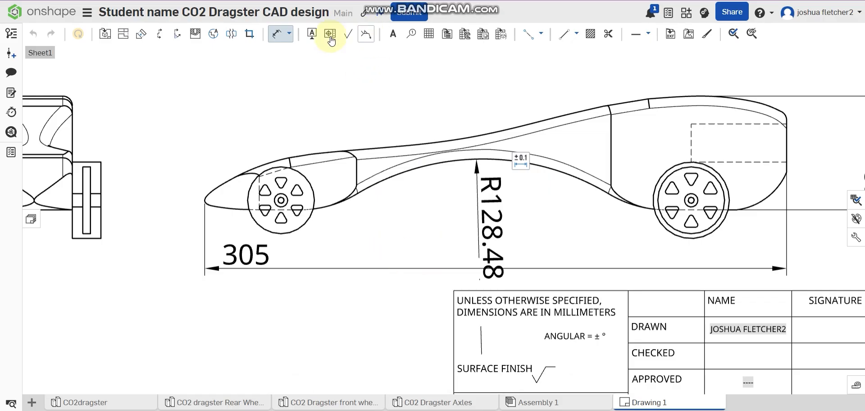
click(529, 34)
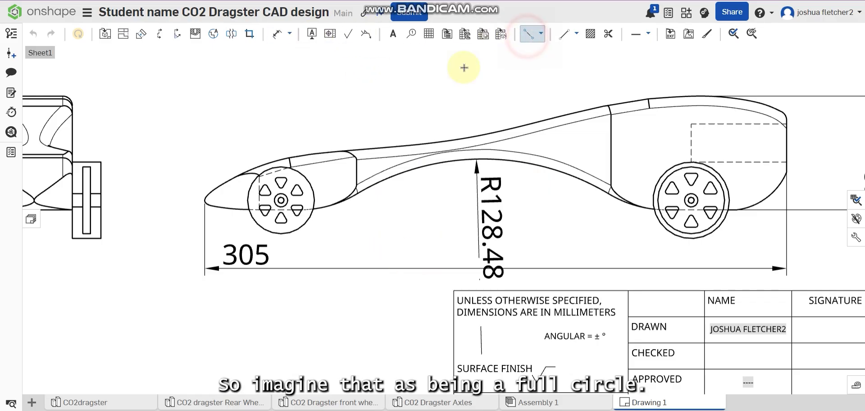
click(281, 210)
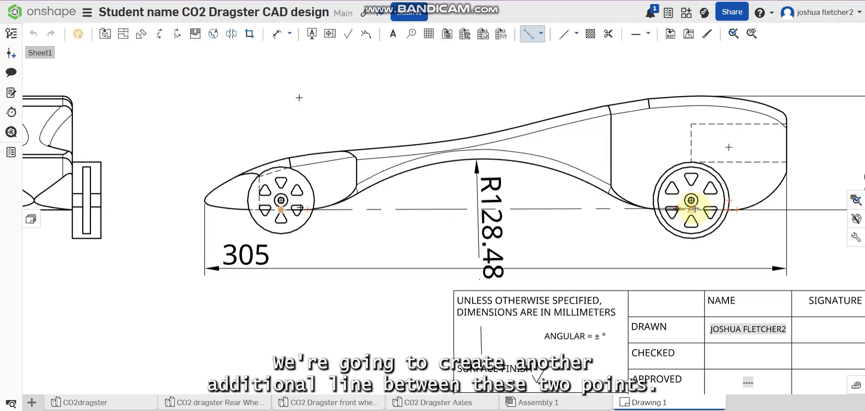
scroll(696, 213, up, 4)
click(675, 201)
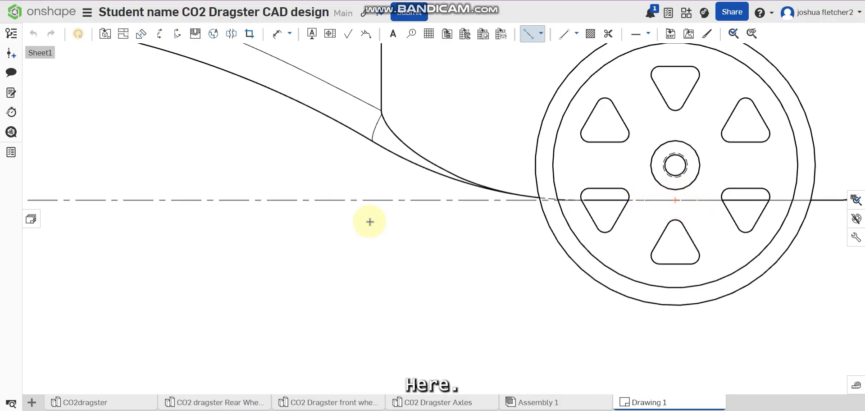
scroll(271, 218, down, 2)
middle_drag(266, 217, 562, 251)
scroll(558, 247, down, 2)
scroll(450, 203, down, 2)
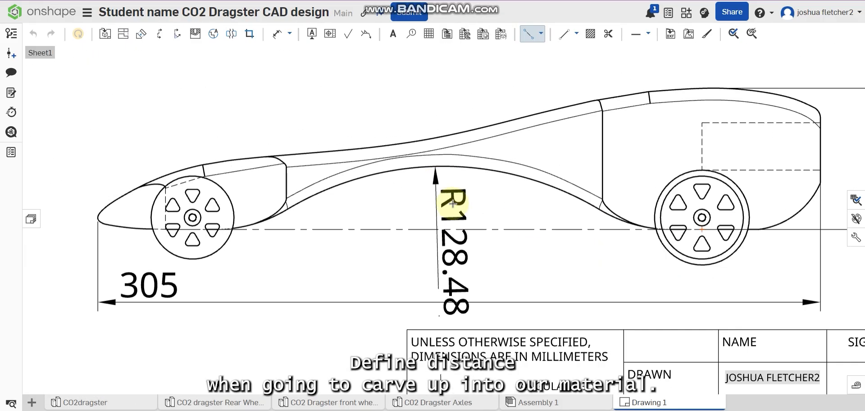
Step: Try to dimension the underside arch's distance from the bottom centreline, placing it in front of the nose
click(280, 36)
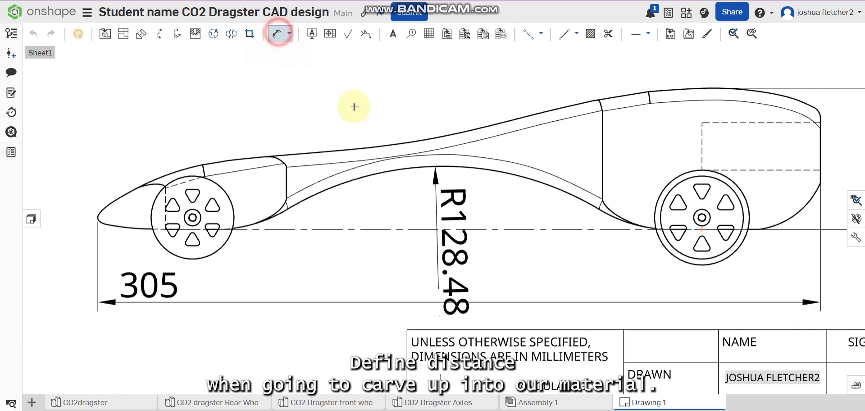
click(424, 175)
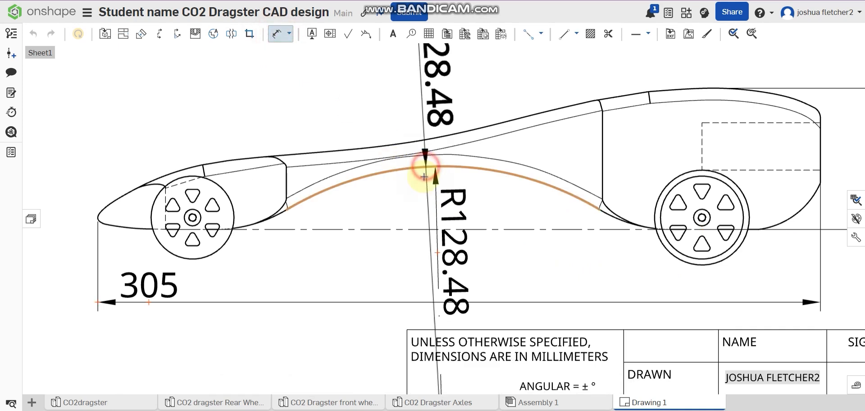
click(417, 223)
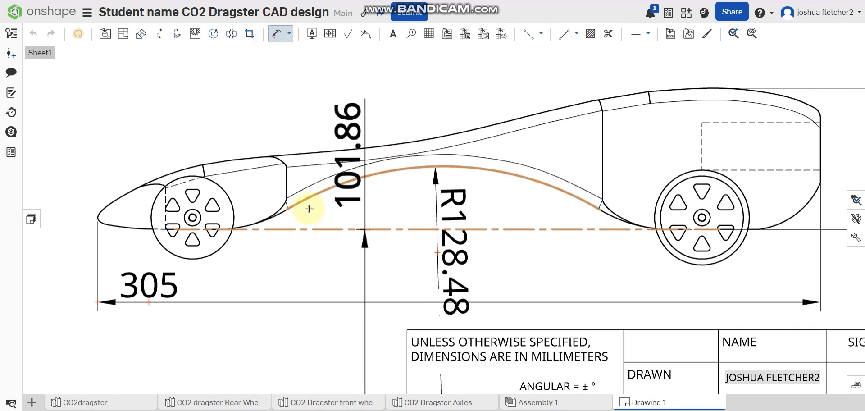
middle_drag(309, 203, 531, 222)
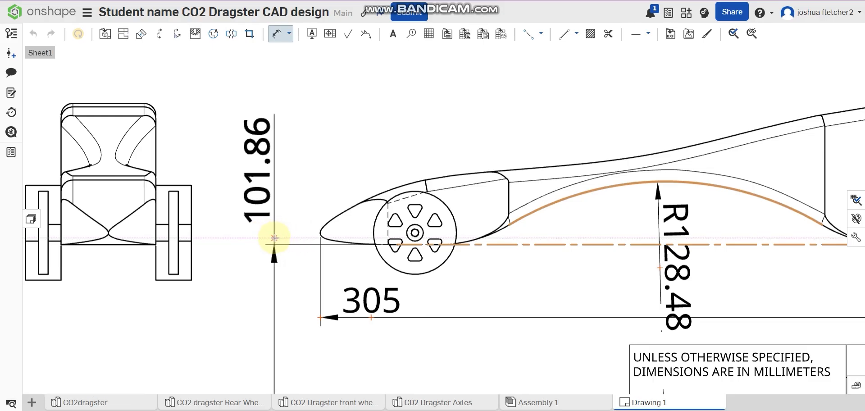
click(274, 237)
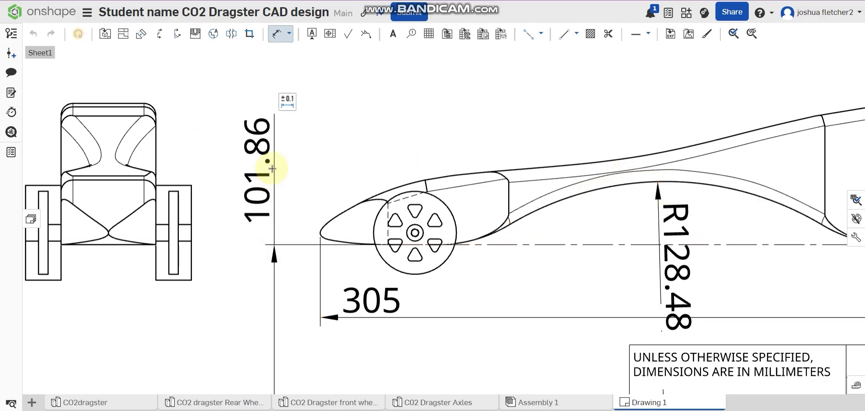
key(Escape)
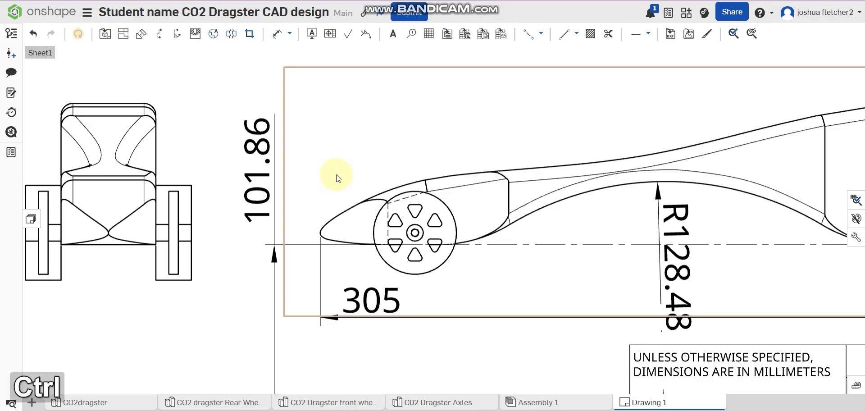
key(ctrl+z)
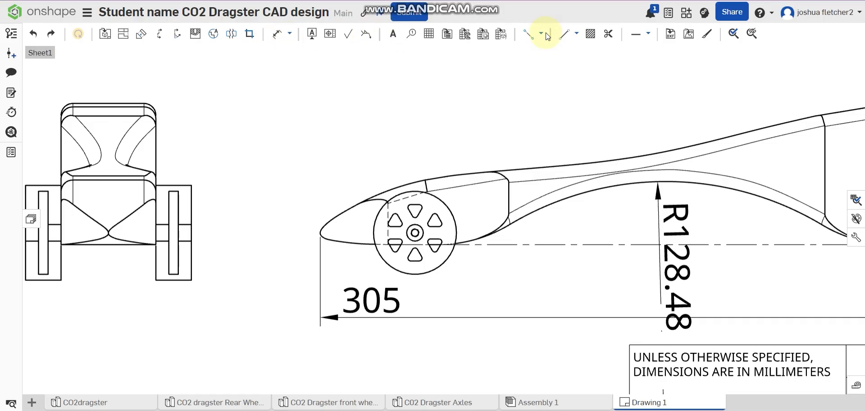
Step: Draw a short, nearly horizontal centreline from the peak of the underside arch toward the front
click(532, 35)
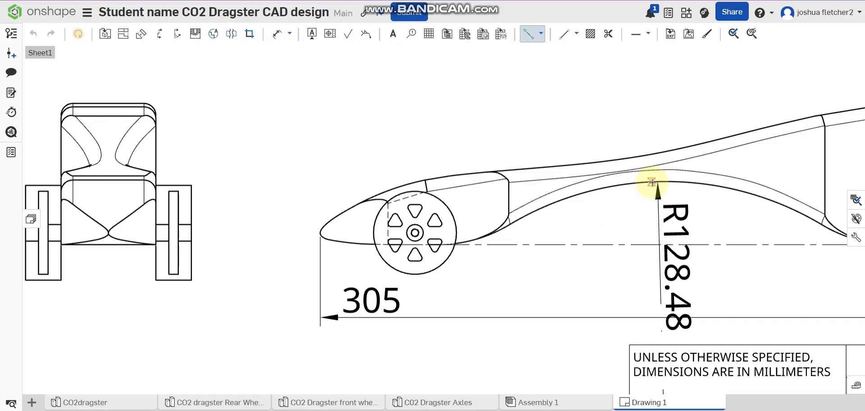
click(656, 181)
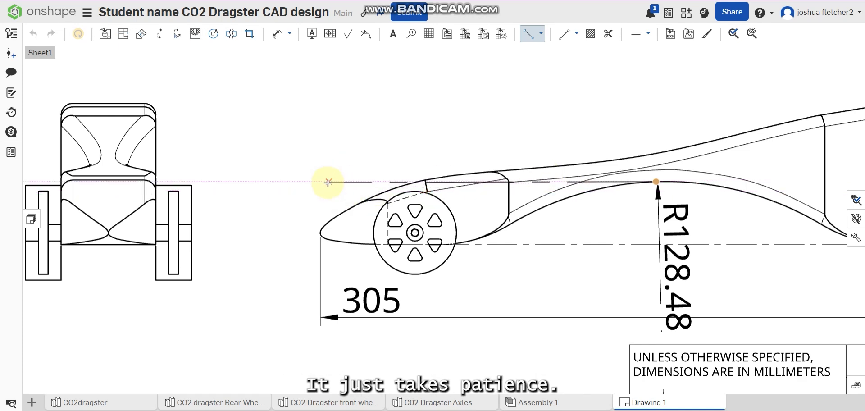
key(shift)
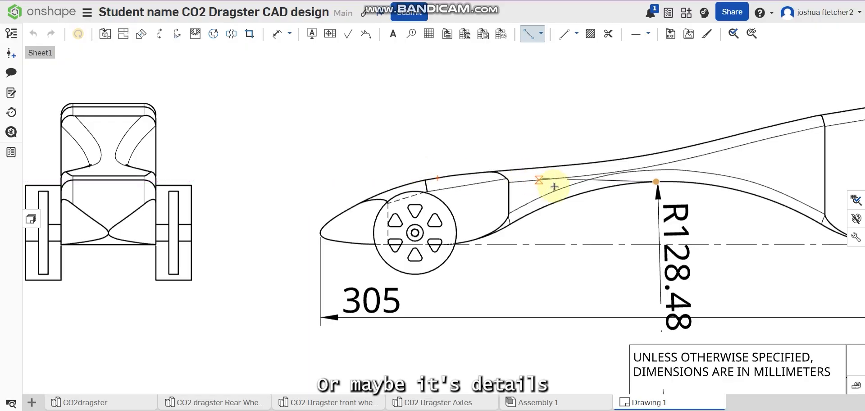
click(577, 183)
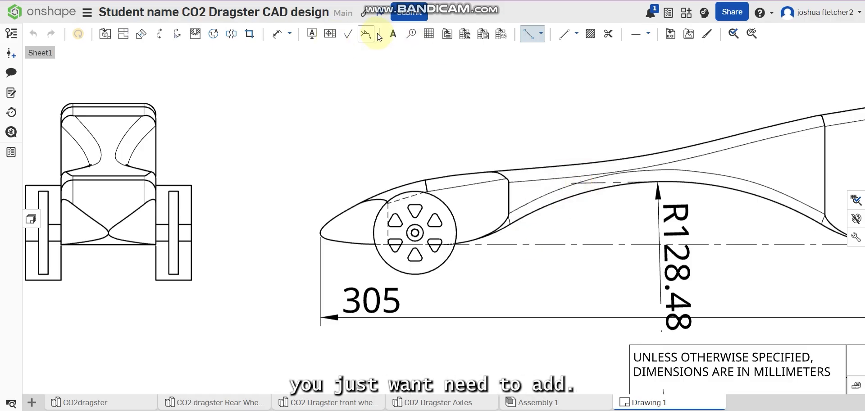
click(277, 34)
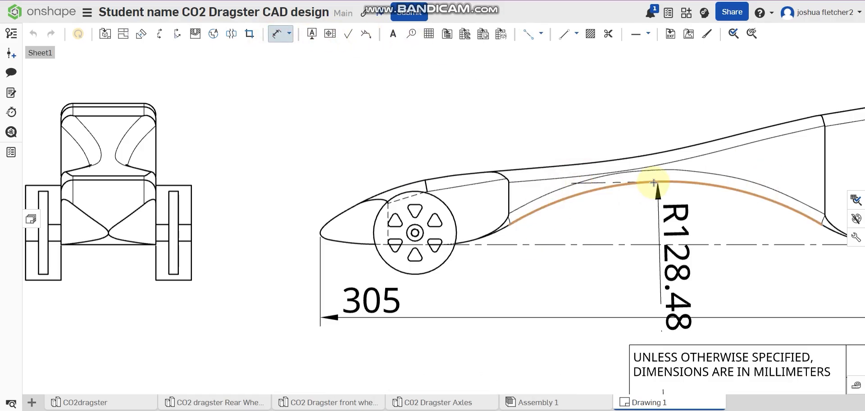
click(629, 244)
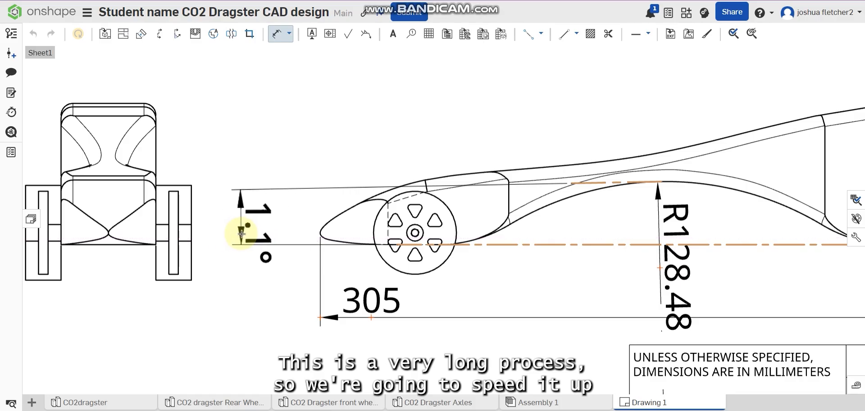
key(Escape)
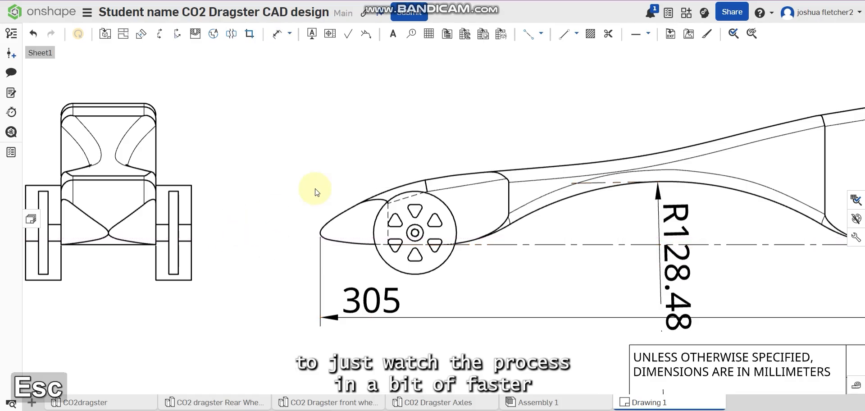
Step: Dimension the underside arch's height from its peak to the bottom centreline, placing it beside the radius dimension
click(276, 34)
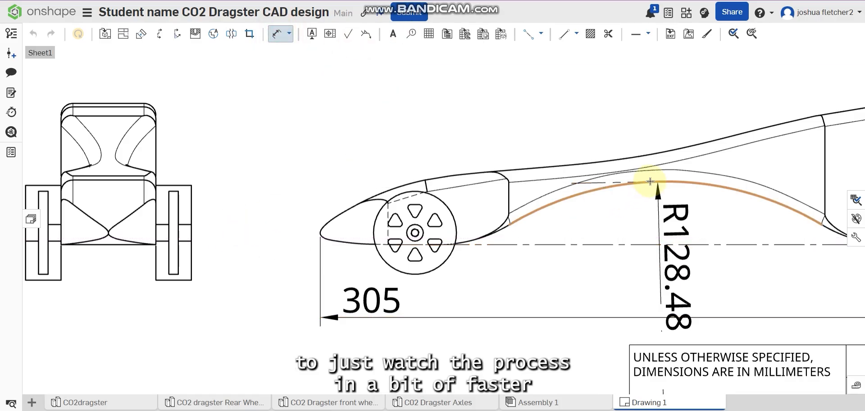
click(660, 181)
click(653, 246)
scroll(243, 278, down, 2)
click(493, 293)
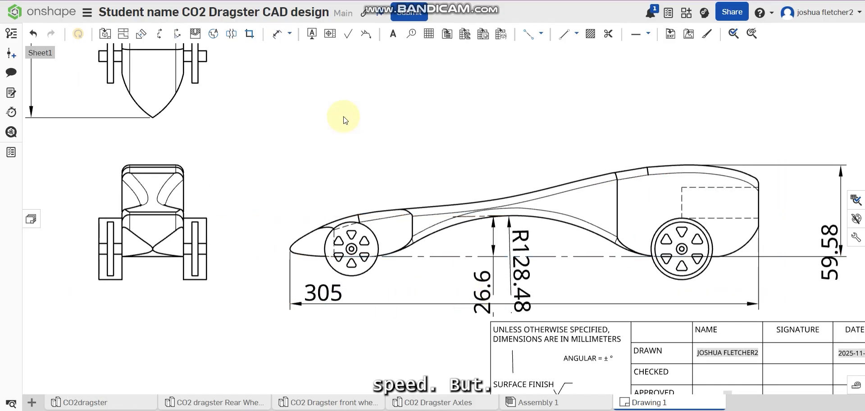
Step: Draw a straight line over the side view's top curve, joining the upper ends of the front and rear body seams
scroll(522, 182, up, 2)
click(563, 34)
click(714, 160)
click(269, 233)
key(Escape)
click(276, 33)
click(469, 199)
key(Escape)
Step: Try to draw a centreline across the body's waist between the underside arch and the top curve
click(528, 34)
scroll(474, 233, up, 3)
click(488, 237)
click(481, 188)
click(541, 34)
click(550, 129)
click(564, 34)
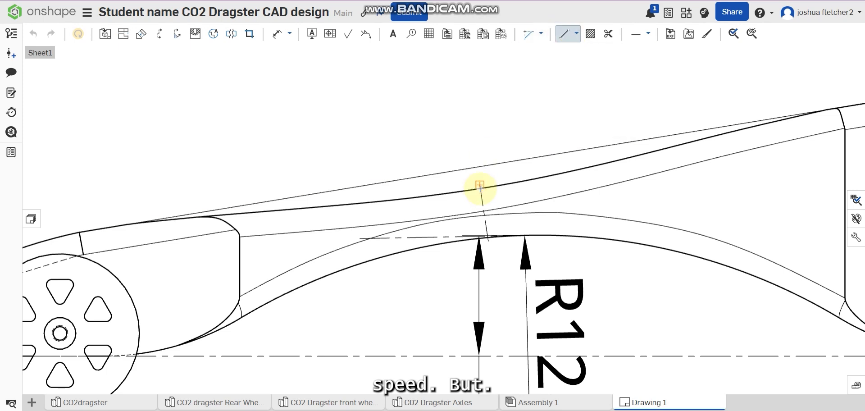
scroll(480, 189, down, 2)
click(34, 35)
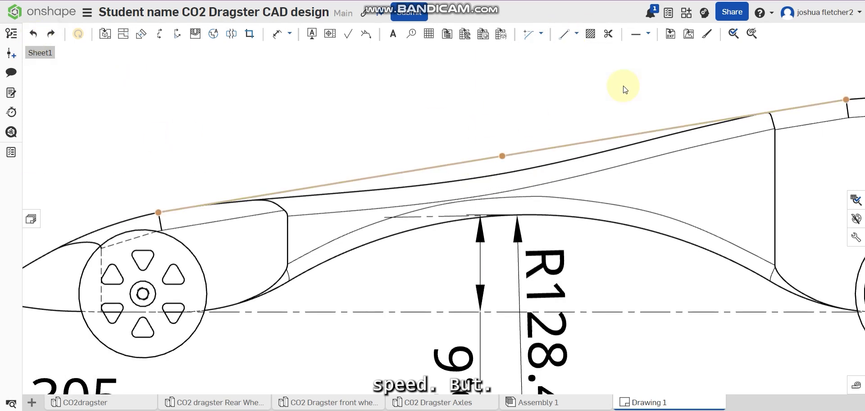
Step: Draw a short solid line across the body's waist from the top curve to the underside arch
click(564, 35)
click(484, 177)
scroll(493, 213, up, 3)
click(491, 219)
scroll(494, 232, down, 3)
click(566, 38)
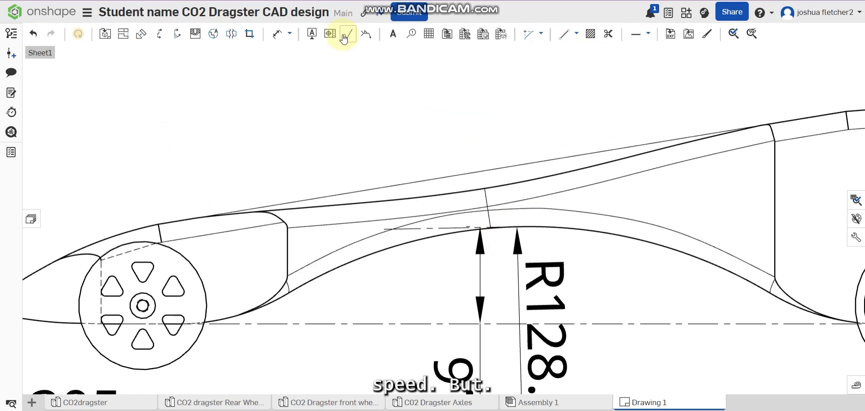
Step: Dimension the gap between the straight line and the top curve at the waist, placing it toward the front
click(277, 34)
click(482, 171)
click(485, 188)
click(389, 158)
Step: Dimension the length of the short line across the body's waist, placing it toward the rear
click(486, 202)
click(575, 167)
scroll(575, 140, down, 2)
middle_drag(579, 148, 628, 330)
scroll(393, 340, down, 5)
scroll(444, 203, up, 5)
scroll(455, 283, down, 5)
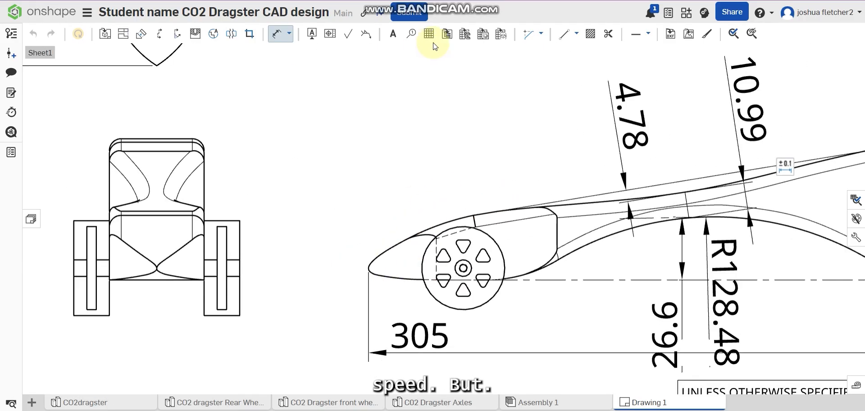
Step: Dimension the rear body section's length in the side view from its front edge to its rear end, placing it below
click(282, 34)
scroll(559, 267, down, 2)
scroll(557, 267, up, 5)
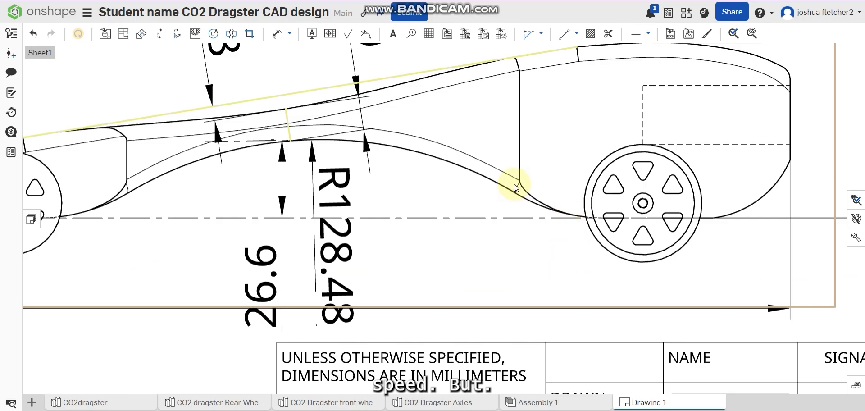
click(282, 34)
click(519, 180)
click(790, 162)
click(739, 271)
Step: Dimension the horizontal distance from the nose tip to the point where the nose's upper curves meet, placing it above the nose
middle_drag(198, 221, 639, 270)
click(350, 251)
click(399, 212)
click(396, 147)
click(399, 217)
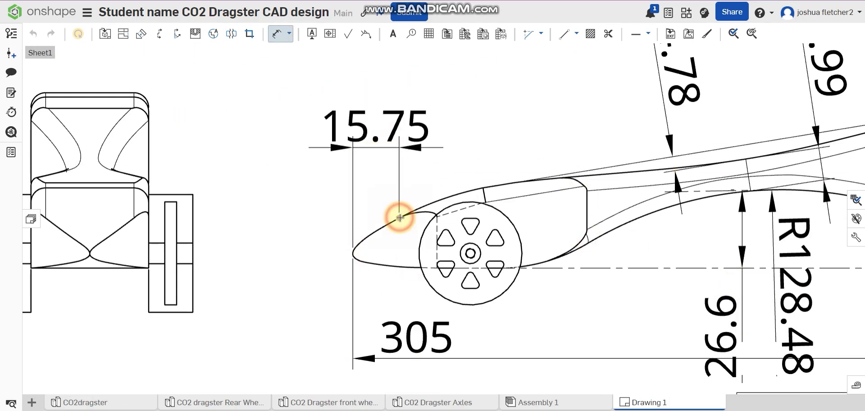
key(Escape)
Step: Dimension the body's width in the front view between its two side edges, placing it above the view
middle_drag(299, 245, 524, 300)
click(276, 34)
click(256, 175)
click(374, 176)
click(378, 122)
Step: Dimension the body's height in the front view from top edge to bottom edge, placing it to the view's left
click(271, 148)
click(274, 323)
click(172, 315)
Step: Dimension the nose's length in the top view from the tip to where its curved side begins, placing it to the view's left
middle_drag(473, 288, 449, 237)
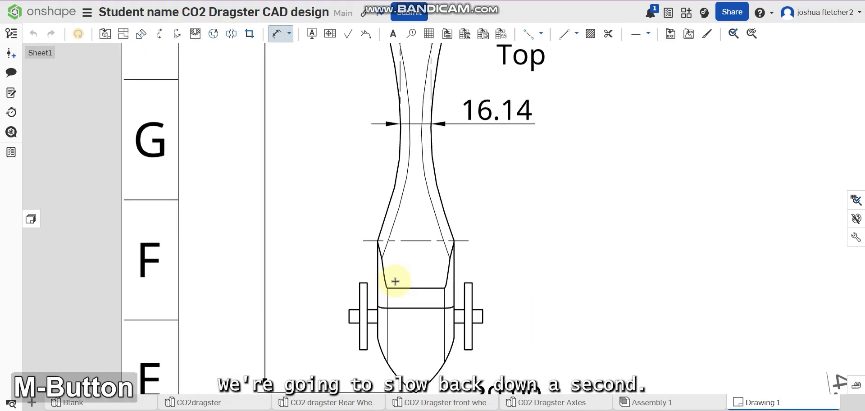
click(468, 348)
click(430, 292)
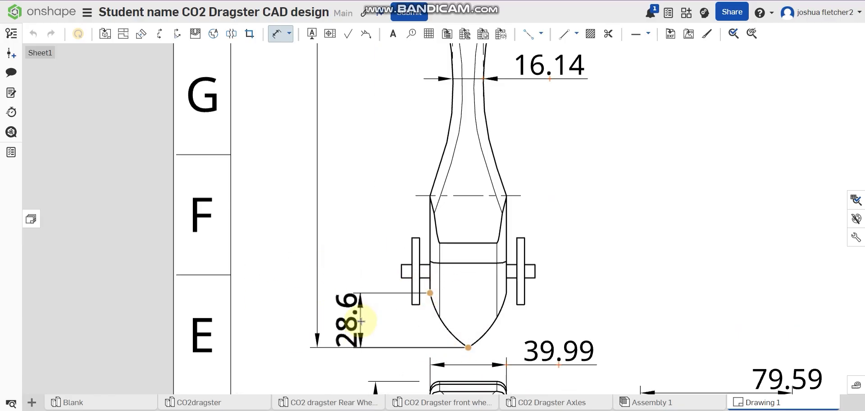
click(361, 321)
Step: Dimension the length from the start of the nose curve to the horizontal reference line, aligning it with the nose length dimension
click(430, 293)
click(424, 196)
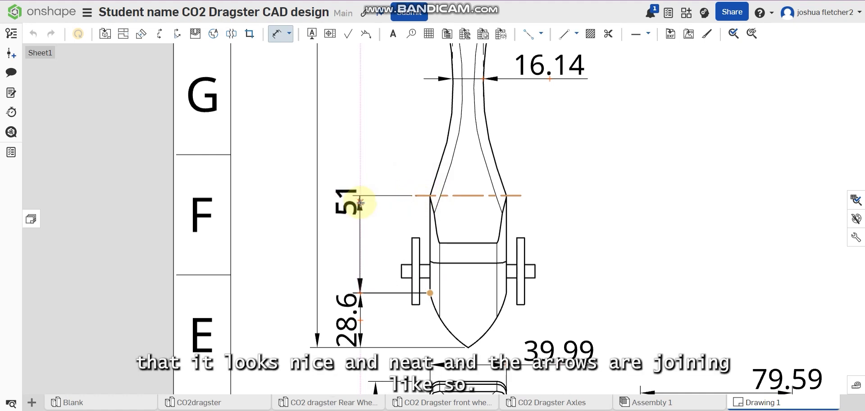
click(366, 243)
Step: Dimension the waist section's length in the top view from the reference line to the rear body section, aligned with the stacked length dimensions
scroll(396, 346, up, 3)
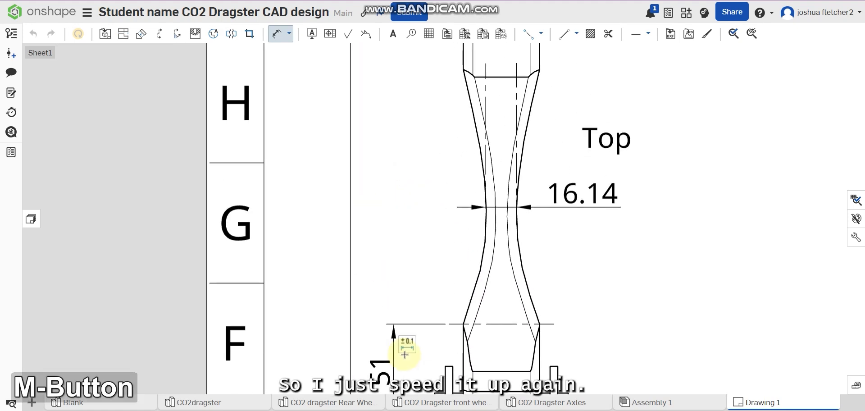
scroll(419, 344, down, 3)
scroll(455, 346, up, 5)
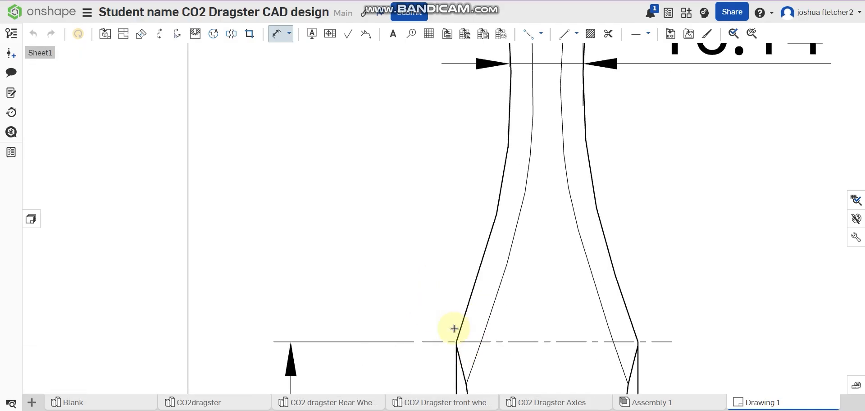
click(455, 343)
scroll(445, 267, down, 6)
middle_drag(439, 242, 448, 301)
click(460, 182)
click(411, 253)
Step: Dimension the rear body section's length in the top view, placing it in line with the other stacked length dimensions
middle_drag(411, 189, 412, 245)
click(457, 237)
click(459, 124)
click(415, 179)
Step: Draw a vertical line along the left side of the waist in the top view, joining the corners where the waist begins and ends
middle_drag(519, 295, 505, 243)
scroll(465, 288, up, 2)
click(564, 34)
click(438, 162)
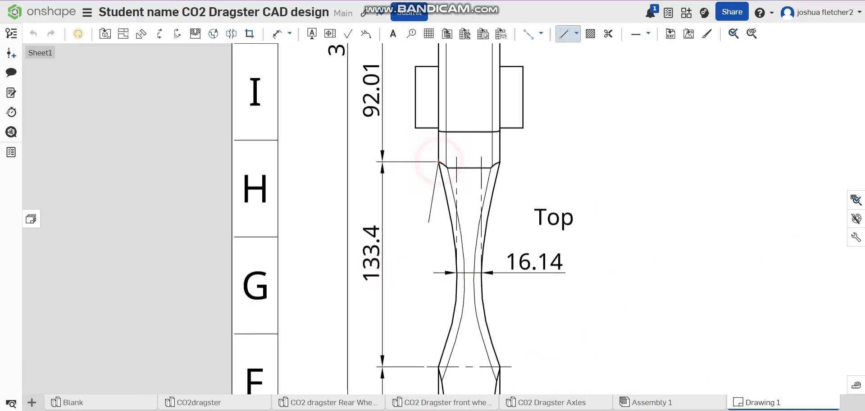
click(438, 366)
Step: Dimension the horizontal distance from the vertical line to the narrowest point of the waist, placing it below the waist width dimension
click(277, 35)
click(439, 275)
click(456, 273)
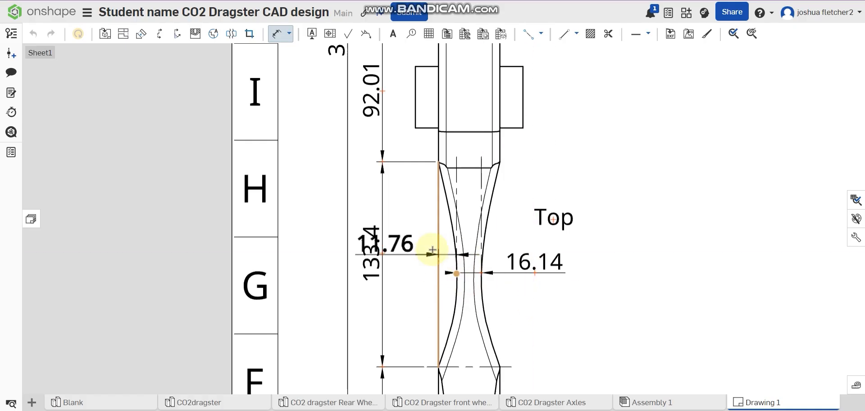
click(535, 298)
click(439, 232)
key(Escape)
Step: Add a radius dimension to the nose's side curve in the top view, placing it to the right of the front wheel
scroll(442, 245, down, 2)
mouse_move(638, 161)
middle_down()
mouse_move(548, 141)
mouse_move(548, 94)
middle_up()
click(278, 35)
click(383, 327)
click(428, 304)
Step: Delete the conflicting sketch constraints on the reference lines in the side view
mouse_move(467, 232)
middle_down()
mouse_move(425, 185)
mouse_move(402, 173)
mouse_move(391, 181)
middle_up()
scroll(402, 185, down, 2)
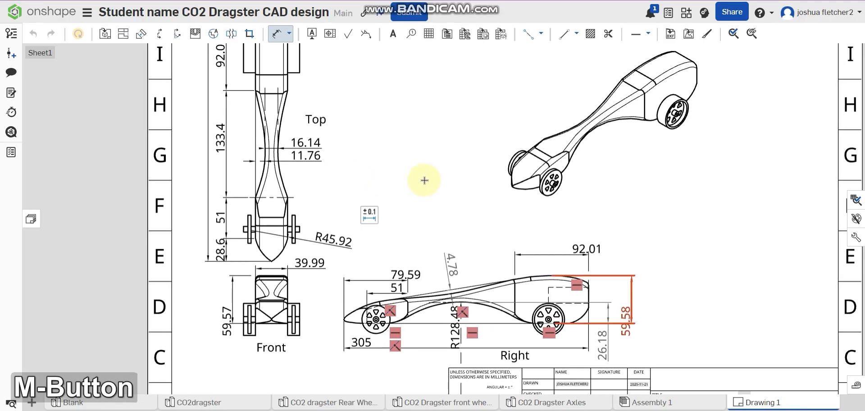
click(279, 34)
scroll(396, 338, up, 5)
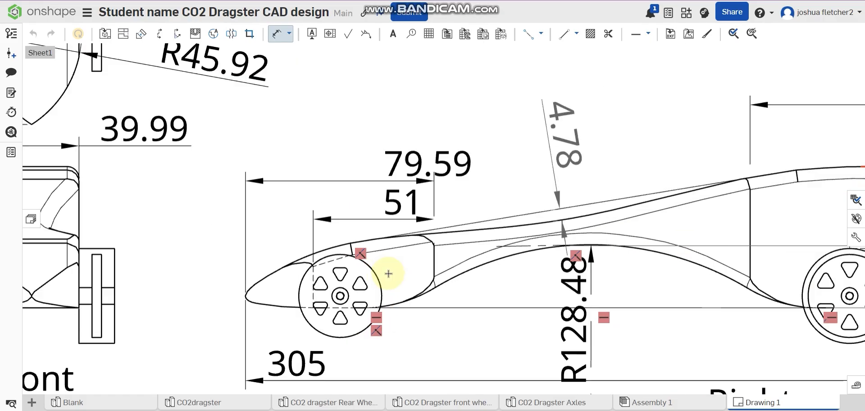
click(340, 237)
scroll(422, 359, down, 5)
middle_drag(419, 355, 361, 320)
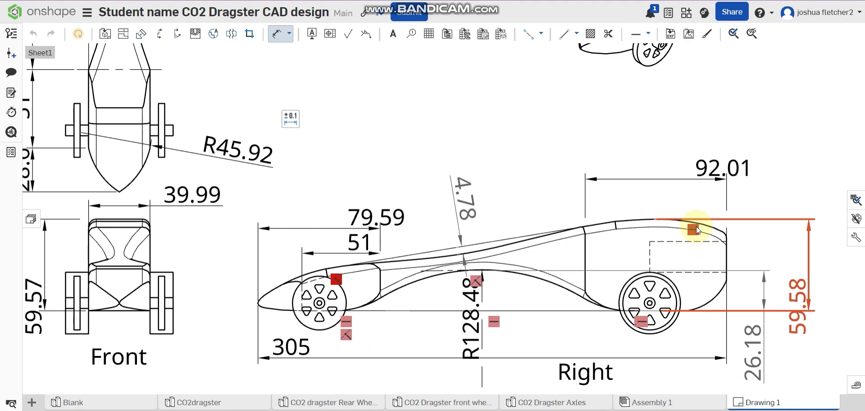
scroll(531, 147, down, 4)
middle_drag(519, 288, 425, 332)
right_click(181, 174)
click(200, 184)
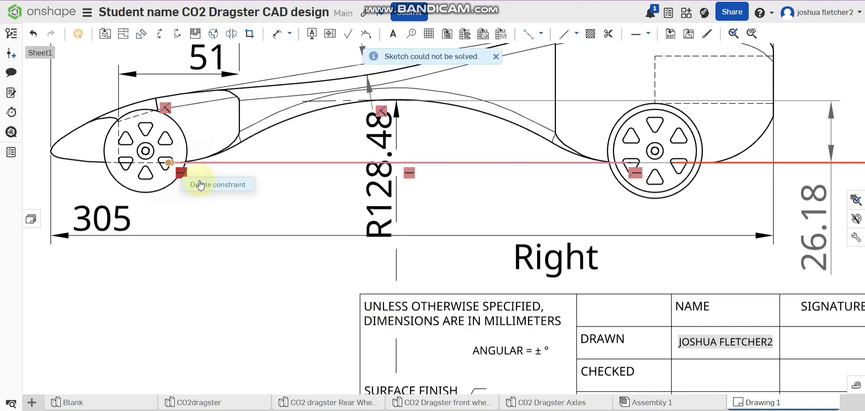
right_click(635, 173)
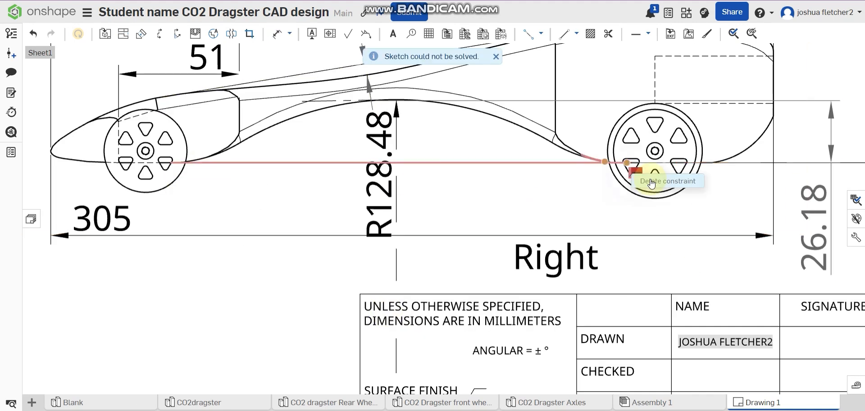
Step: Centre the overall length text in the top view and the rear section length and body height texts in the side view
scroll(585, 209, down, 5)
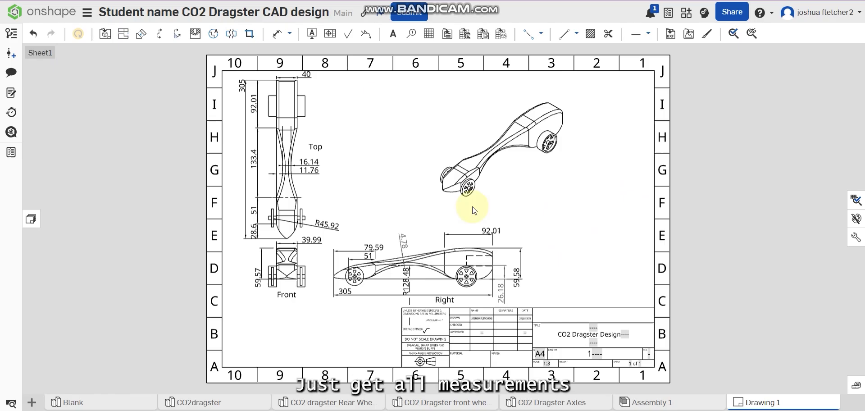
drag(242, 88, 237, 157)
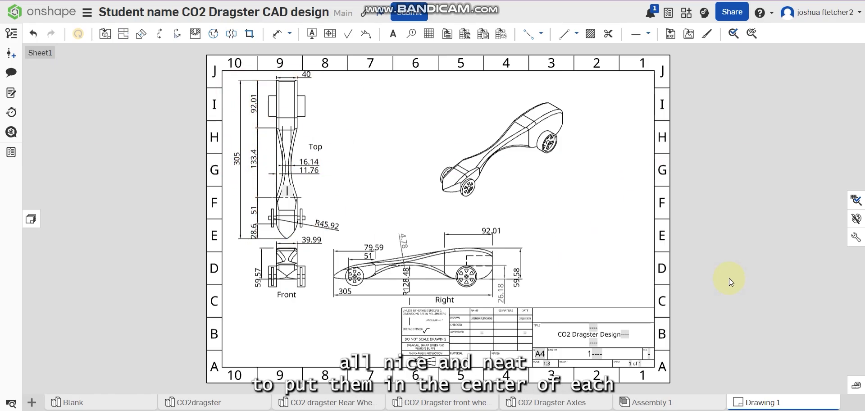
mouse_move(488, 227)
mouse_down()
mouse_move(498, 228)
mouse_move(471, 225)
mouse_up()
click(513, 271)
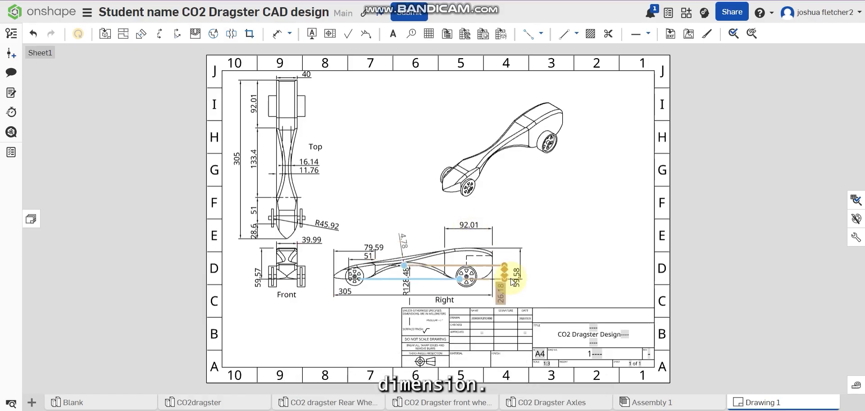
drag(513, 271, 513, 259)
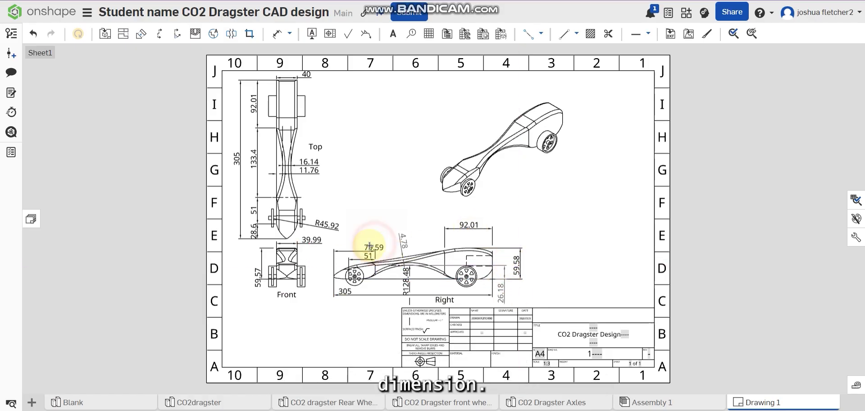
Step: Centre the front section and overall length texts in the side view and the body width texts in the front and top views
drag(375, 246, 360, 239)
drag(369, 258, 365, 254)
drag(345, 290, 408, 300)
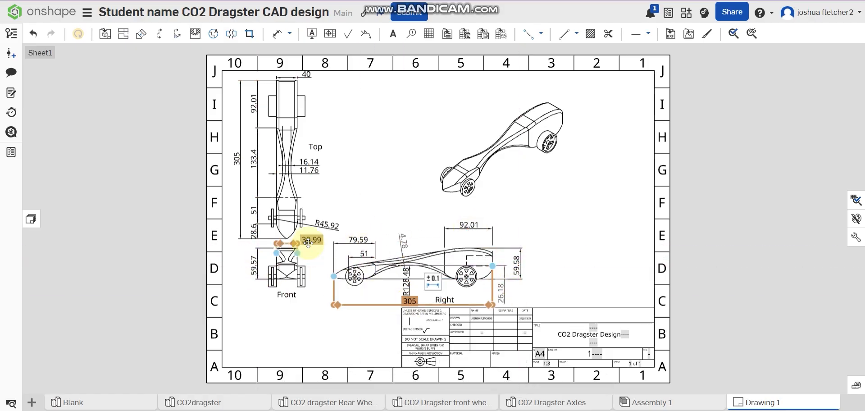
drag(287, 270, 287, 271)
drag(306, 74, 285, 72)
click(367, 118)
Step: Reposition the underside arch's radius dimension so its text sits diagonally below the front wheel in the side view
scroll(428, 318, up, 5)
mouse_move(361, 234)
mouse_down()
mouse_move(295, 275)
mouse_move(281, 306)
mouse_move(274, 269)
mouse_up()
drag(367, 290, 370, 251)
scroll(373, 209, down, 4)
click(375, 111)
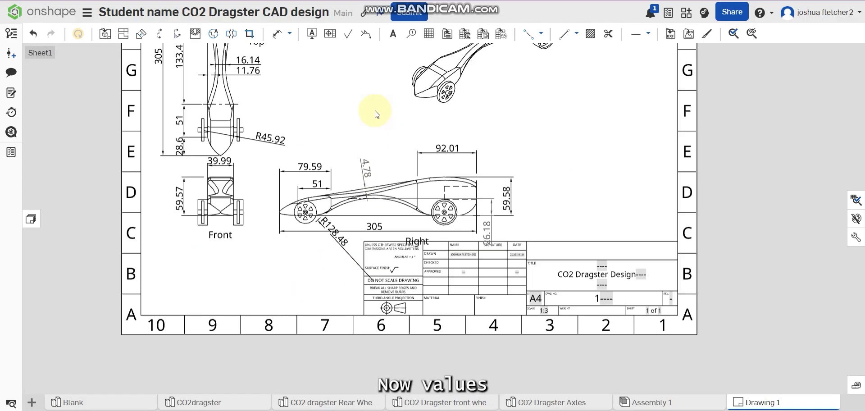
Step: Set the drawing's primary dimension precision to 0 decimal places
middle_drag(375, 110, 329, 193)
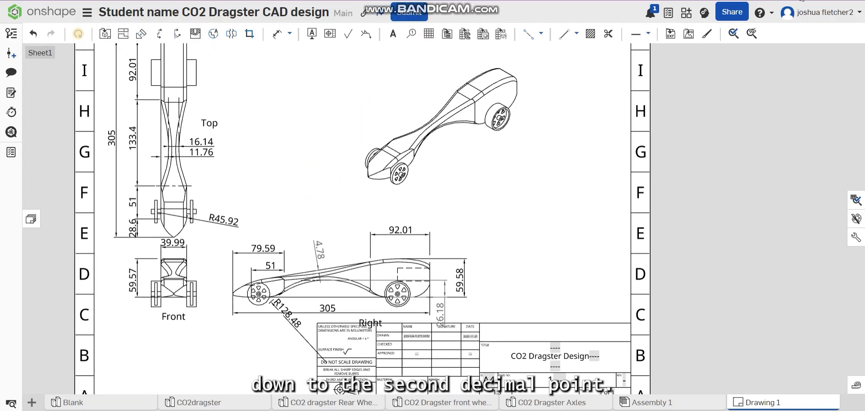
click(404, 229)
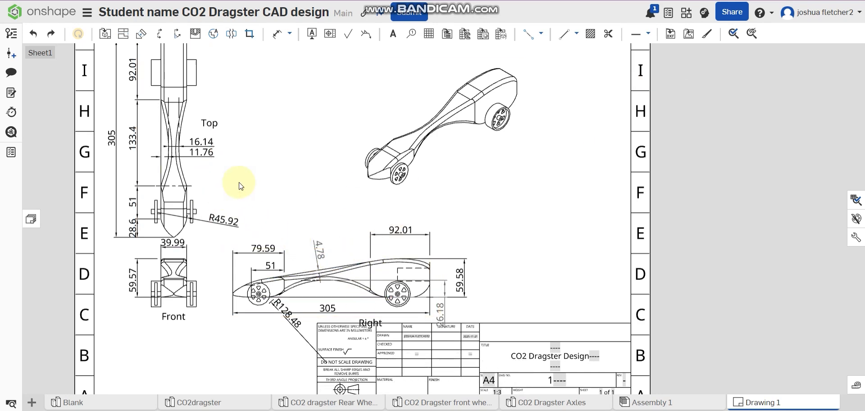
click(855, 234)
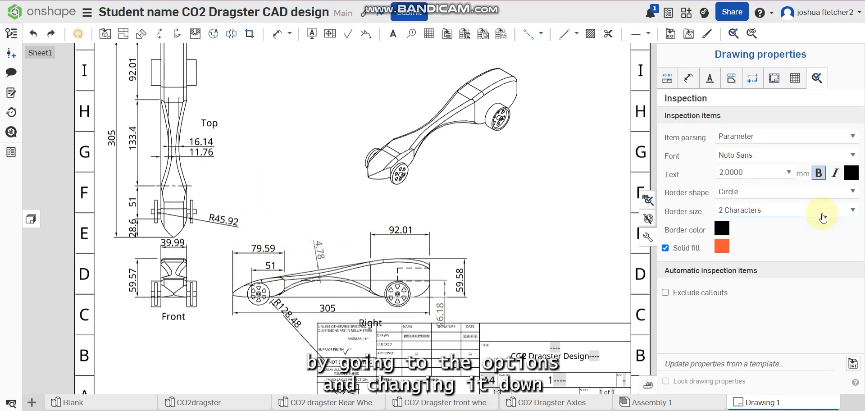
click(670, 78)
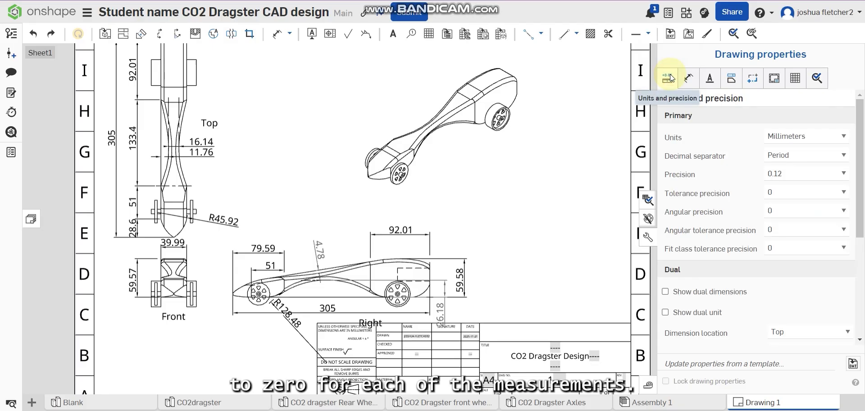
click(787, 173)
click(787, 184)
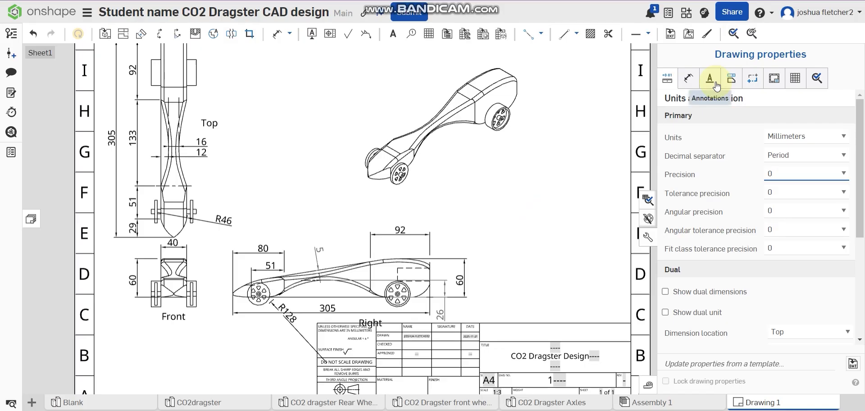
Step: Set the text height of all dimensions to 2 mm in the drawing properties
click(688, 78)
click(760, 152)
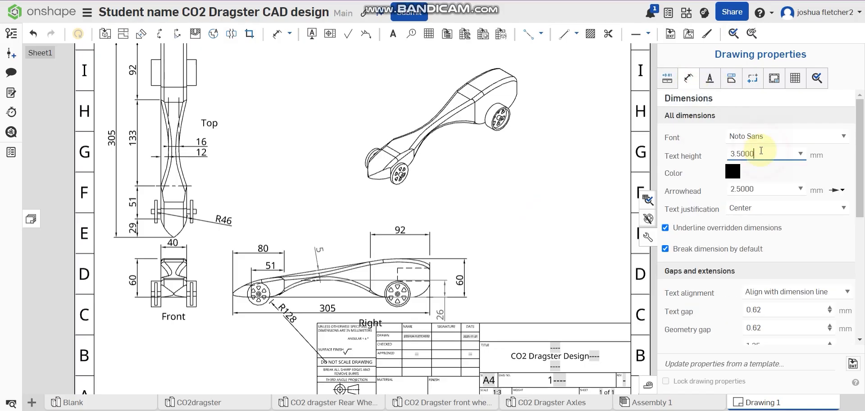
drag(760, 151, 721, 159)
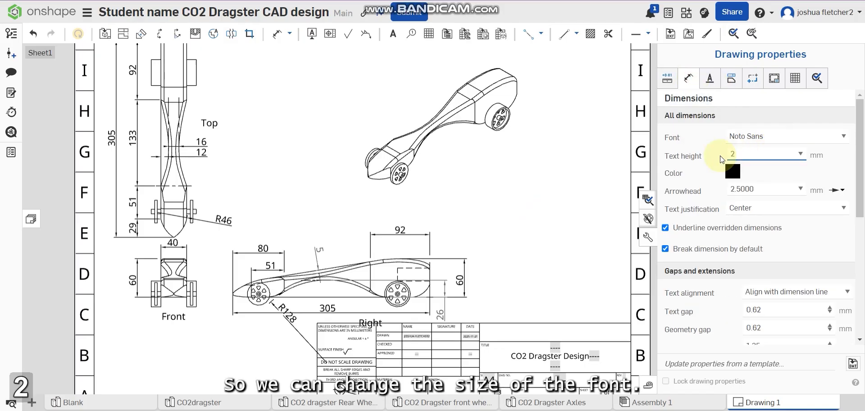
key(Return)
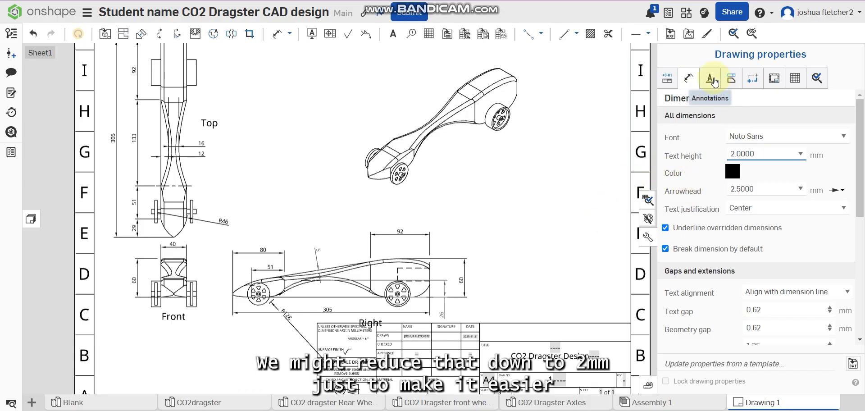
Step: Set the annotation text height to 3 mm for both notes and callouts
click(714, 80)
click(755, 195)
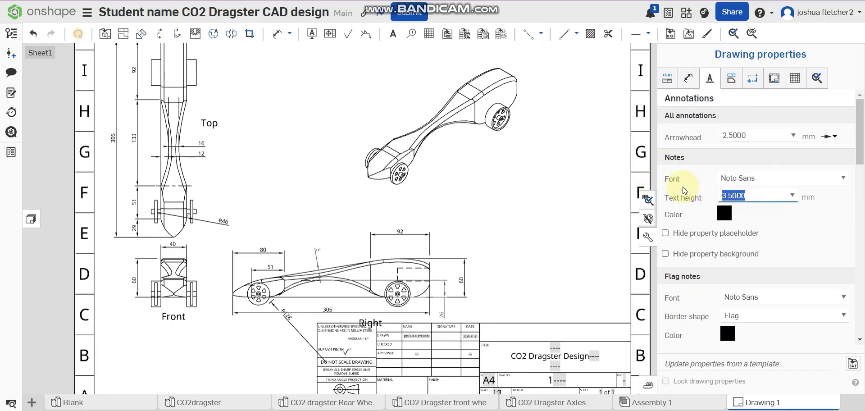
text(3)
key(Return)
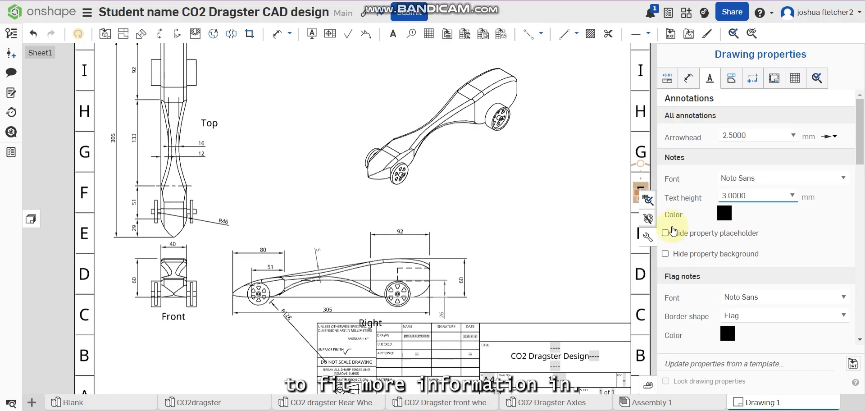
scroll(758, 265, down, 3)
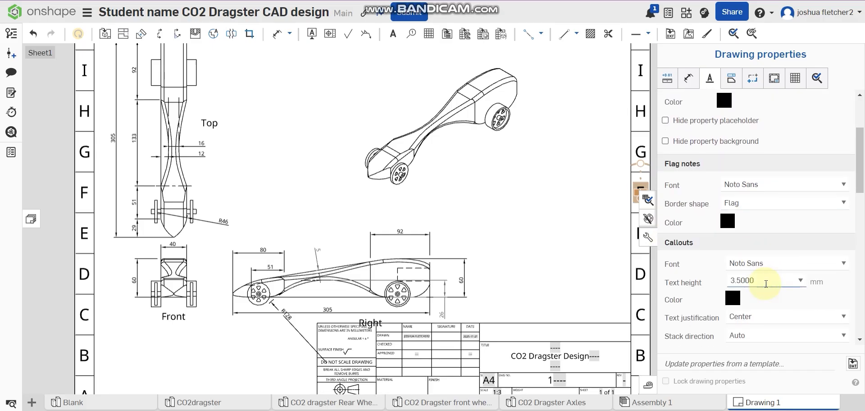
click(765, 282)
text(3)
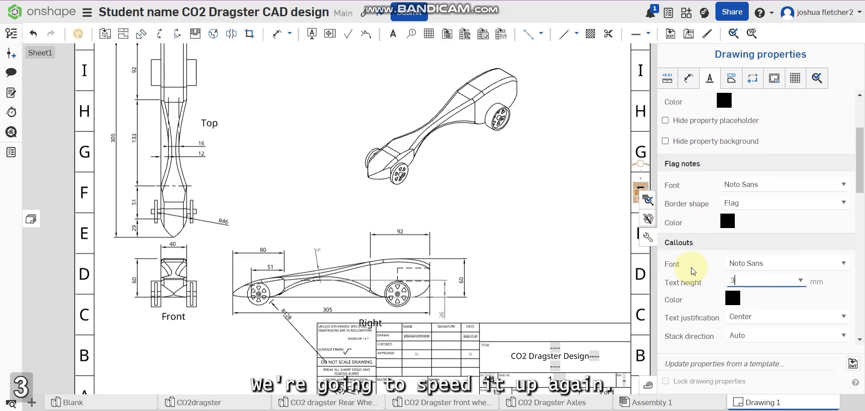
Step: Set the text heights of two further annotation types below the callouts to 3 mm and close the drawing properties
scroll(739, 263, down, 3)
click(744, 247)
text(3)
click(764, 261)
text(3)
key(Return)
scroll(779, 277, down, 2)
scroll(780, 280, down, 1)
click(647, 238)
Step: Move the side view's overall length dimension closer to the body and centre the Right label beneath it
drag(370, 323, 318, 302)
drag(318, 317, 319, 314)
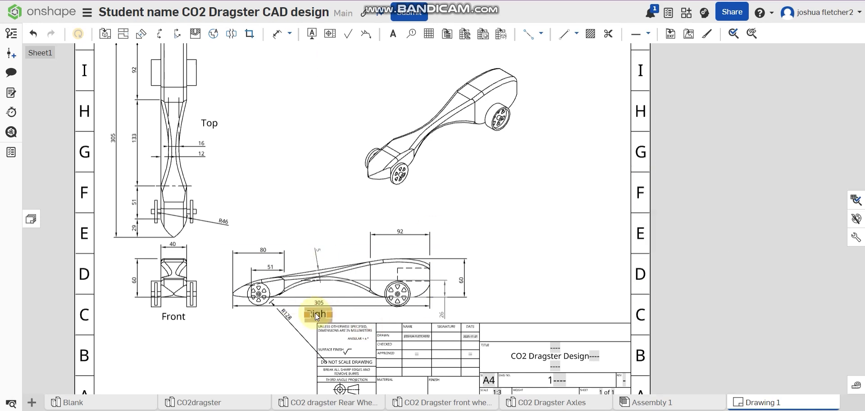
scroll(212, 288, up, 1)
scroll(203, 243, down, 1)
Step: Place the Front and Top labels to the left of their views and move the top view's overall length dimension closer to the body
middle_drag(139, 266, 149, 321)
drag(216, 170, 229, 191)
drag(181, 363, 126, 326)
drag(121, 184, 130, 184)
drag(228, 193, 116, 184)
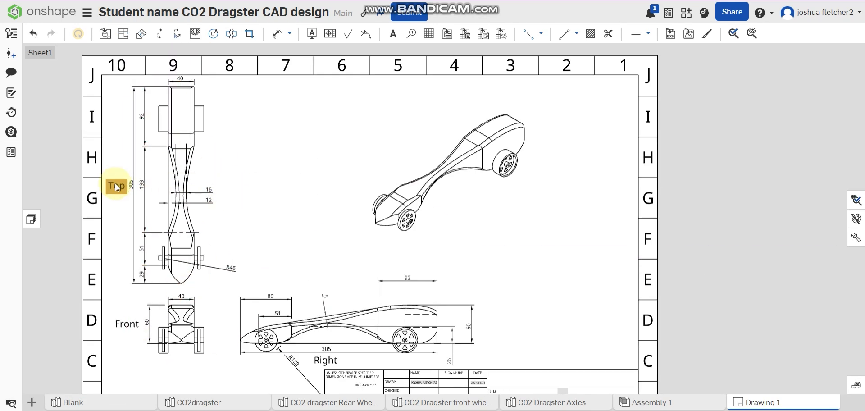
key(f)
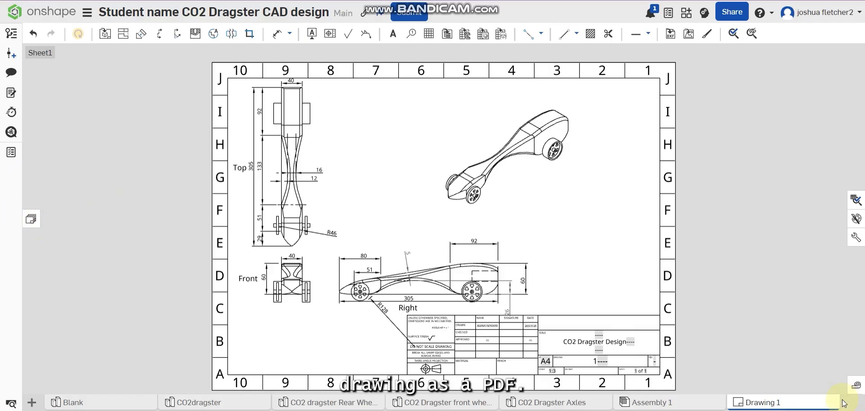
Step: Start exporting the Drawing 1 sheet and choose PDF as the export format
right_click(813, 402)
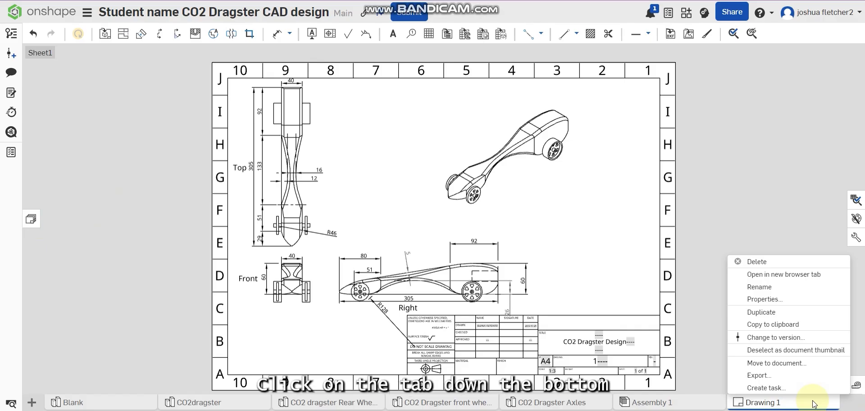
click(791, 380)
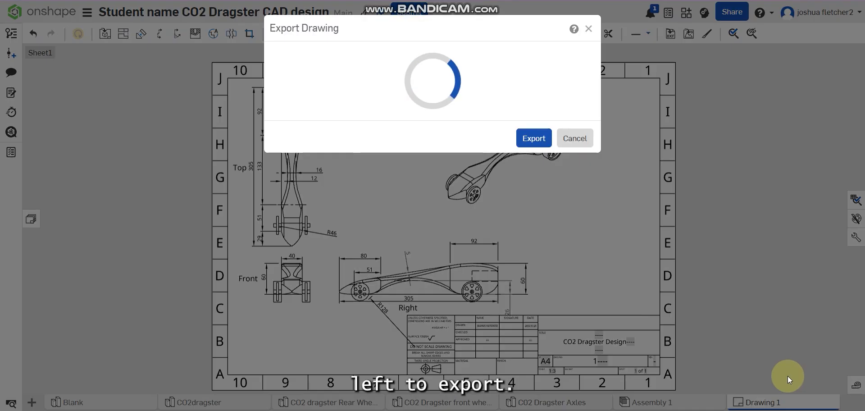
click(383, 119)
click(381, 117)
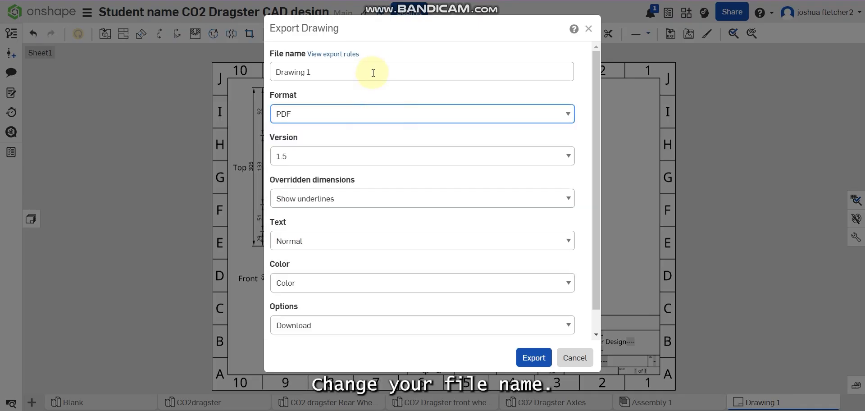
Step: Name the export file Co2 Dragster Technical Drawing
click(373, 73)
text(Co 2)
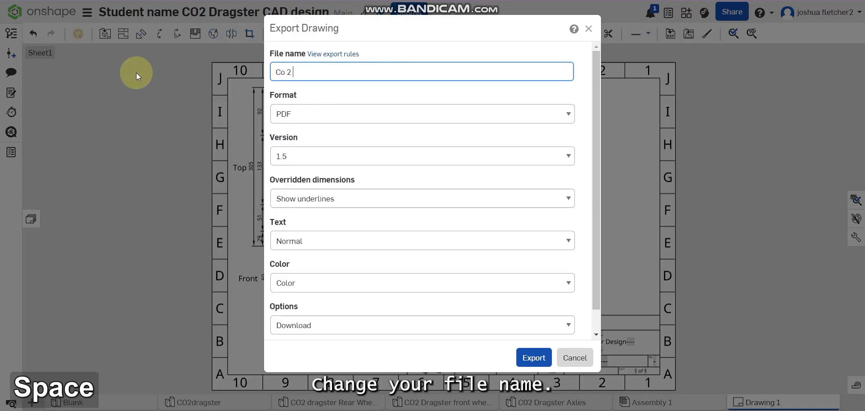
key(BackSpace)
key(BackSpace)
key(BackSpace)
text(2 Drag)
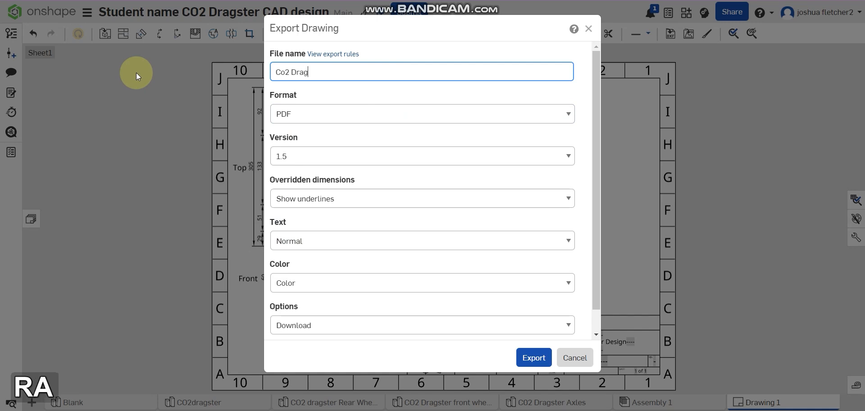
text(ster )
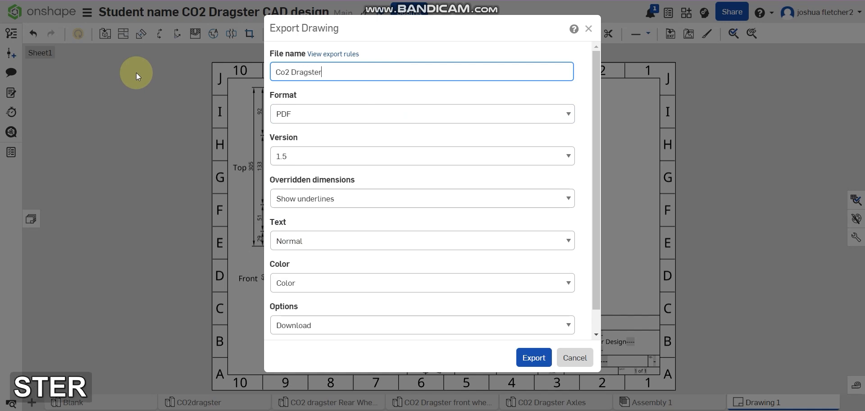
text(Tec)
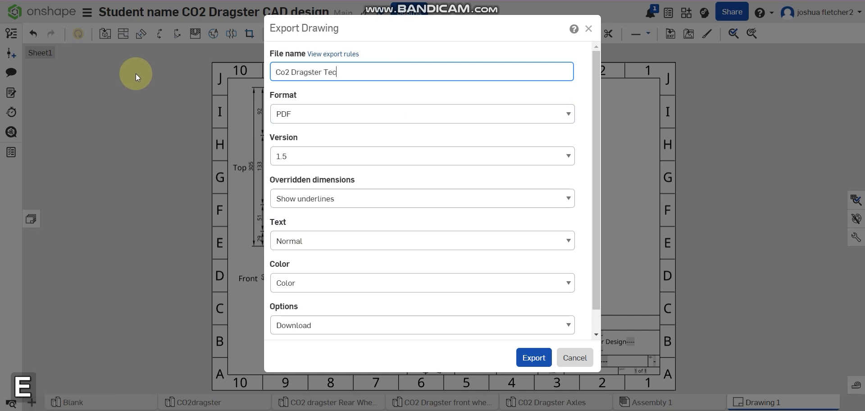
text(hnical Drawing)
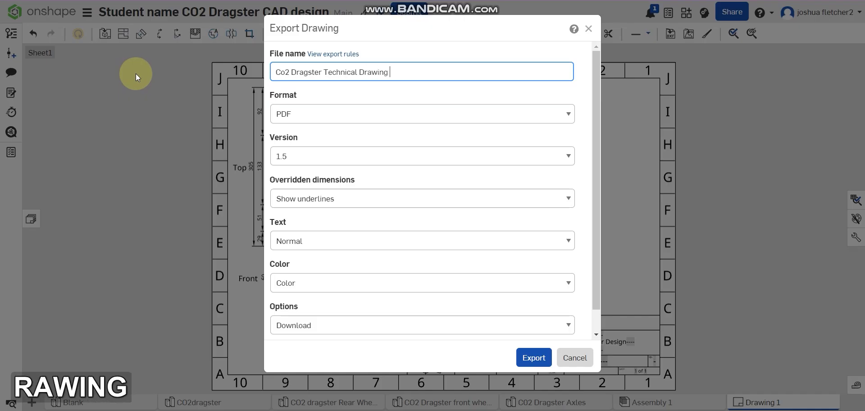
key(BackSpace)
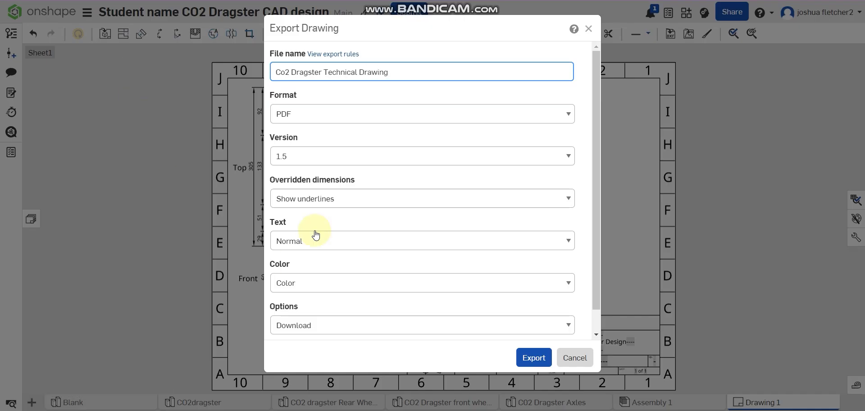
Step: Check the remaining export settings and export the drawing as a downloaded PDF
scroll(506, 292, down, 2)
scroll(517, 325, up, 2)
click(533, 357)
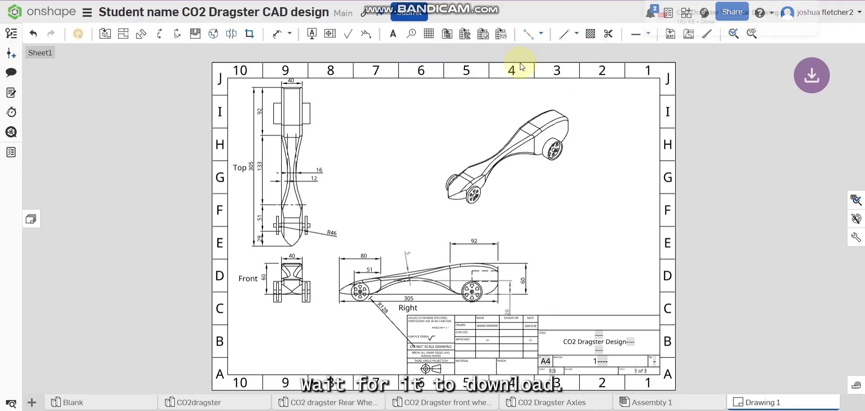
Step: Open the downloaded Co2 Dragster Technical Drawing.pdf and examine the views, dimensions and title block
click(715, 10)
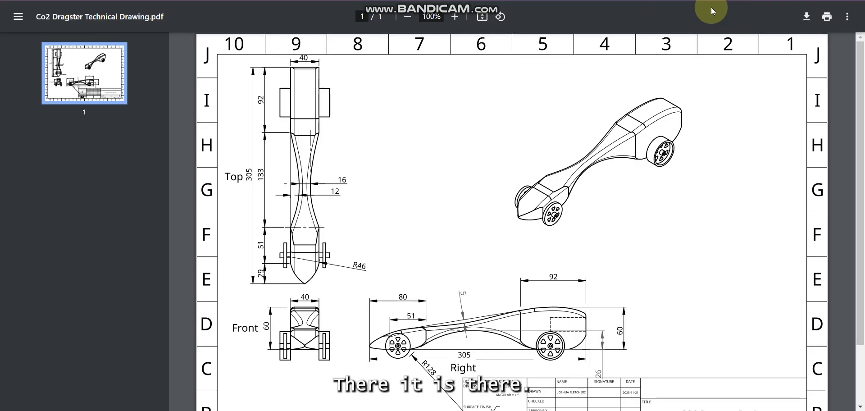
scroll(619, 126, down, 3)
scroll(619, 126, up, 3)
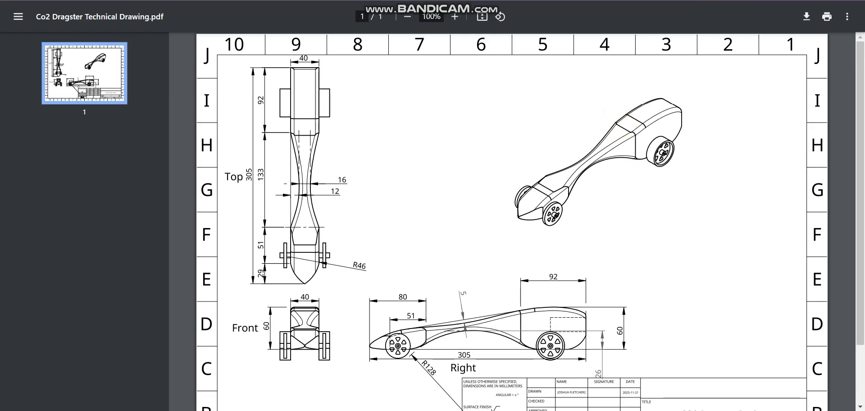
scroll(738, 42, down, 3)
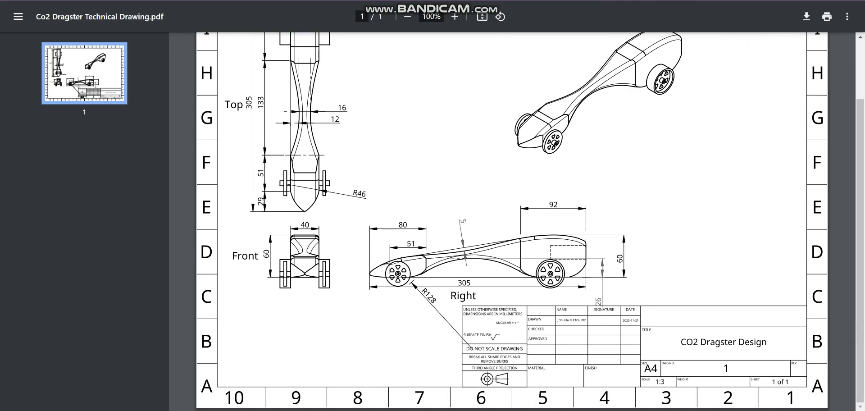
key(alt+Tab)
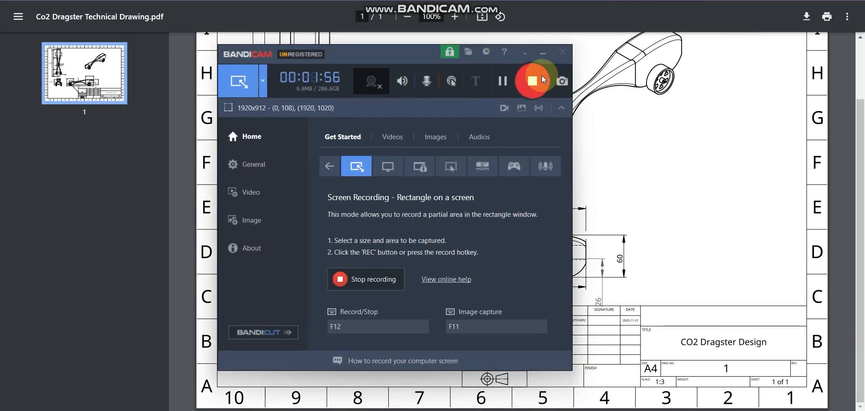